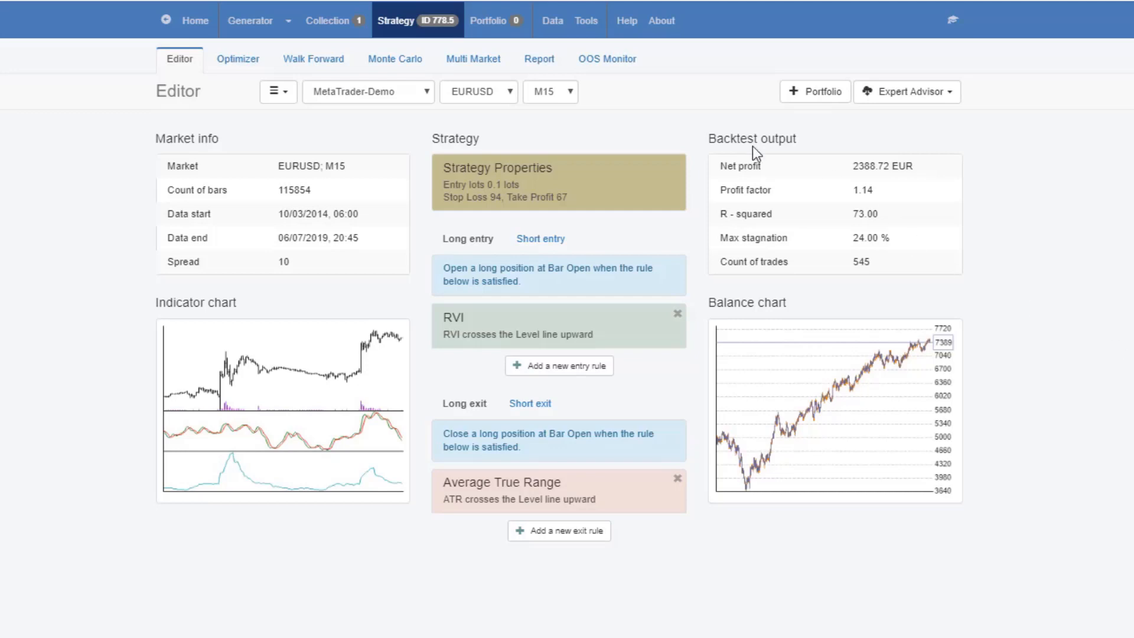
Delete all strategies from the collection and open the Generator
click(323, 26)
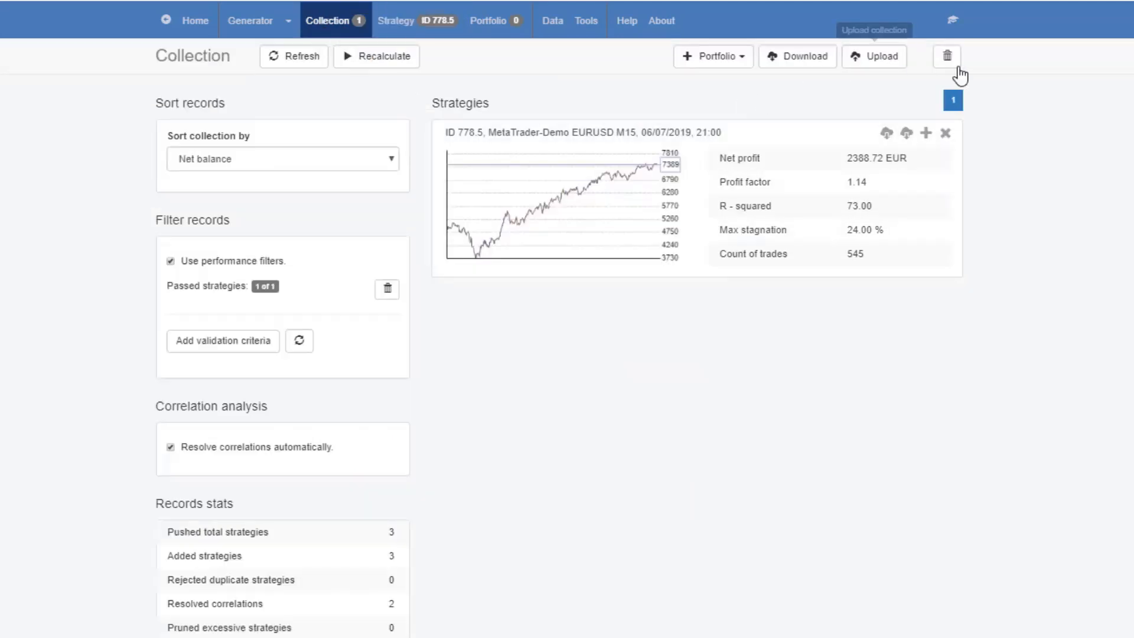
click(945, 58)
click(253, 30)
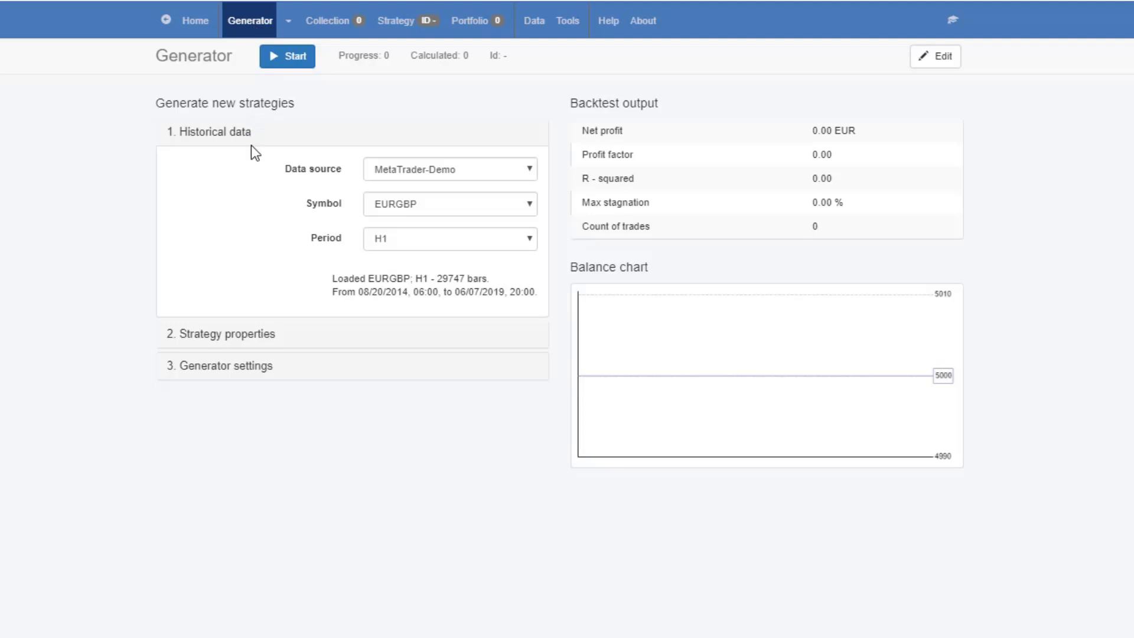
Set the generator's historical data to source MetaTrader-Demo, symbol EURGBP and period M15
click(397, 171)
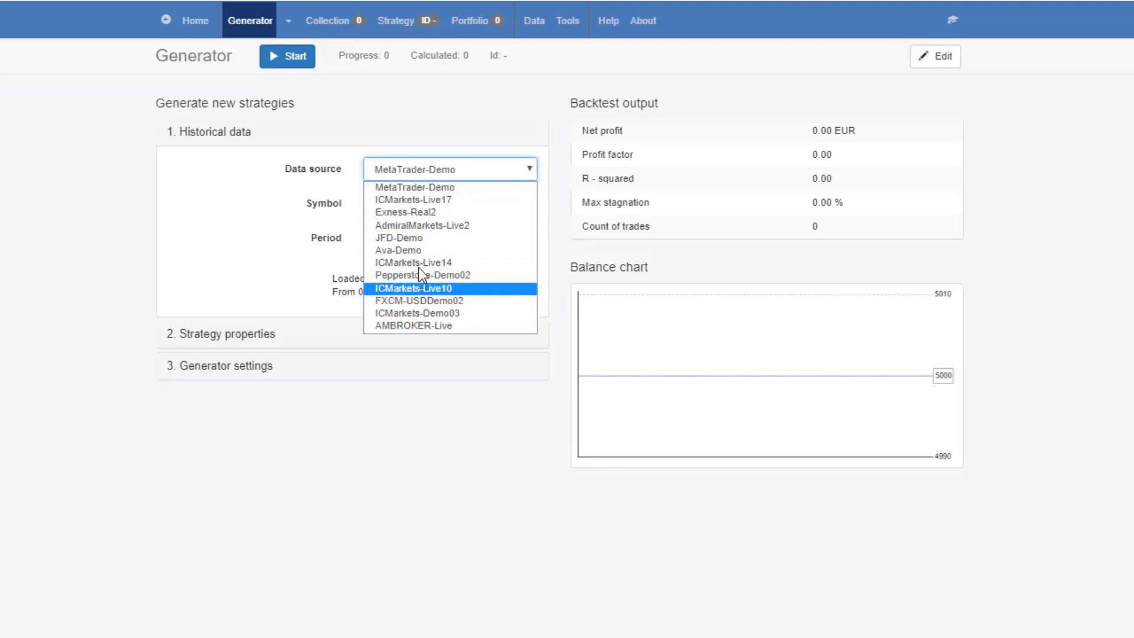
click(417, 187)
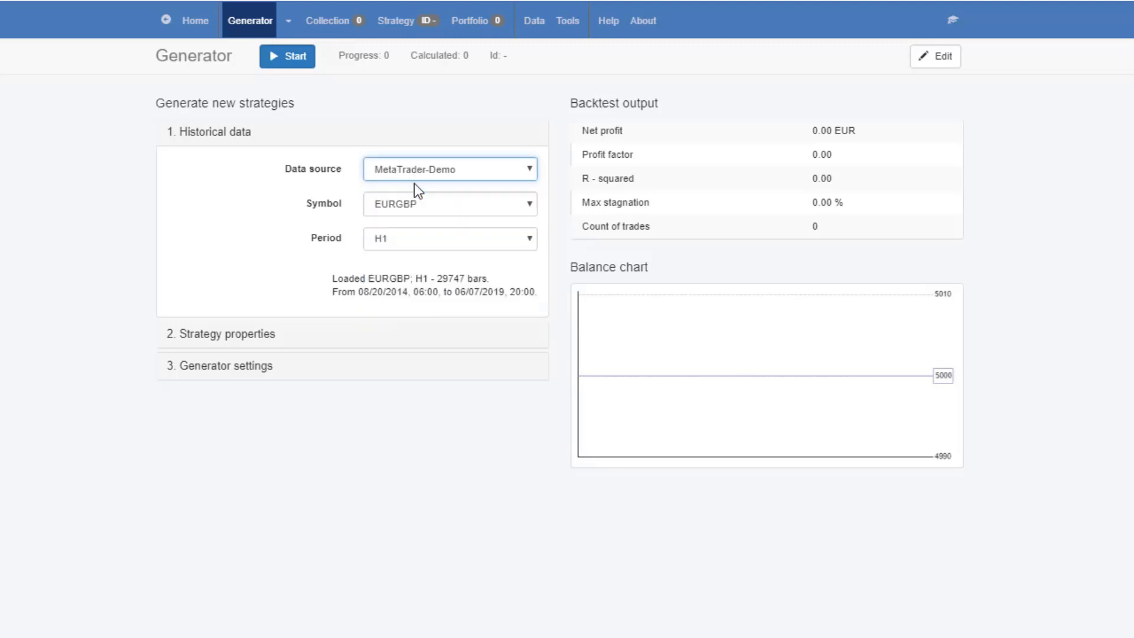
click(408, 205)
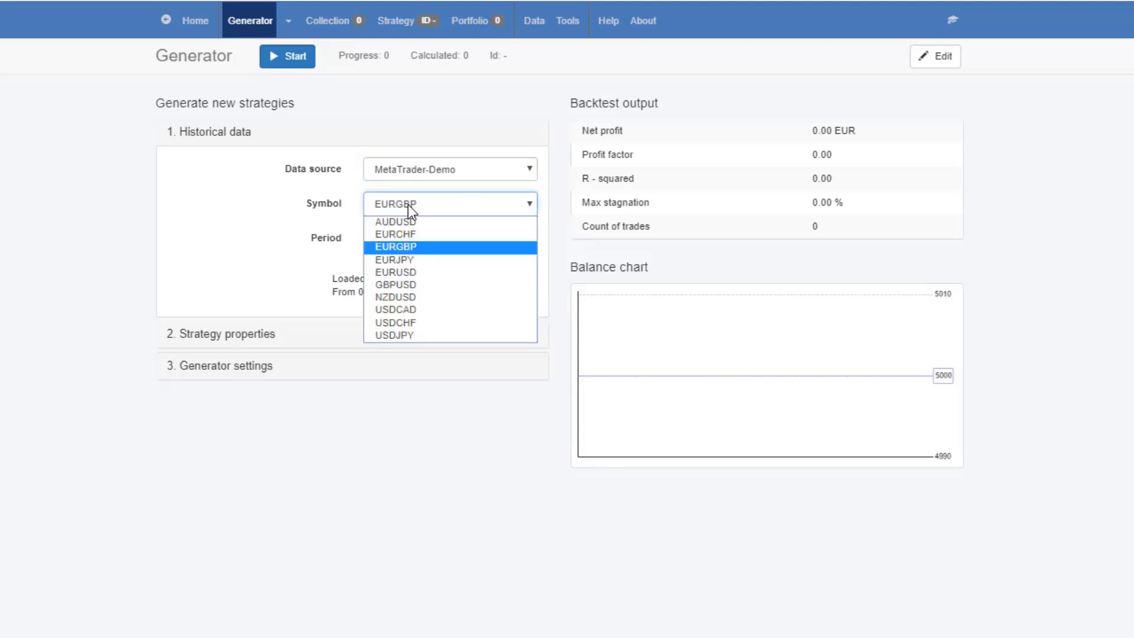
click(423, 247)
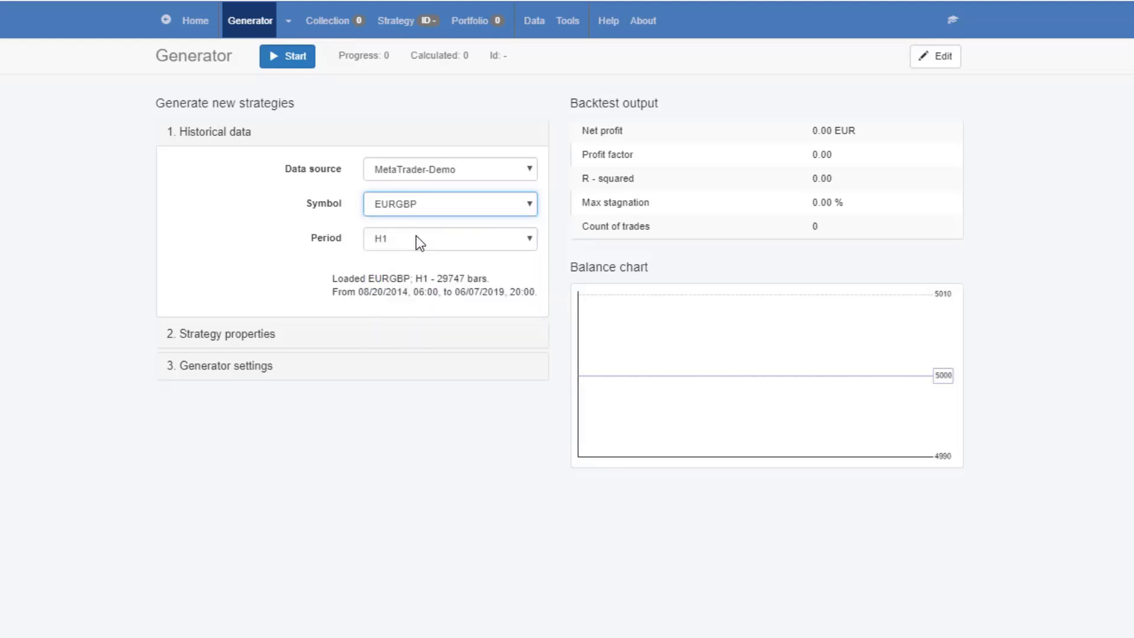
click(415, 236)
click(420, 277)
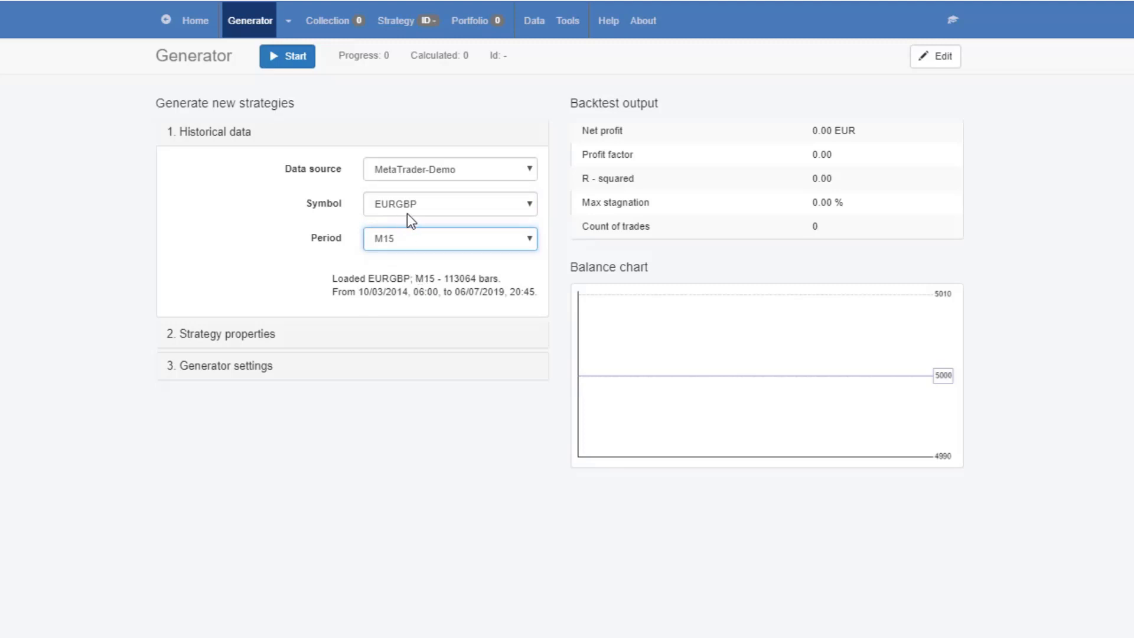
In the strategy properties, set Stop Loss to Always use with the type Fixed or Trailing
click(258, 335)
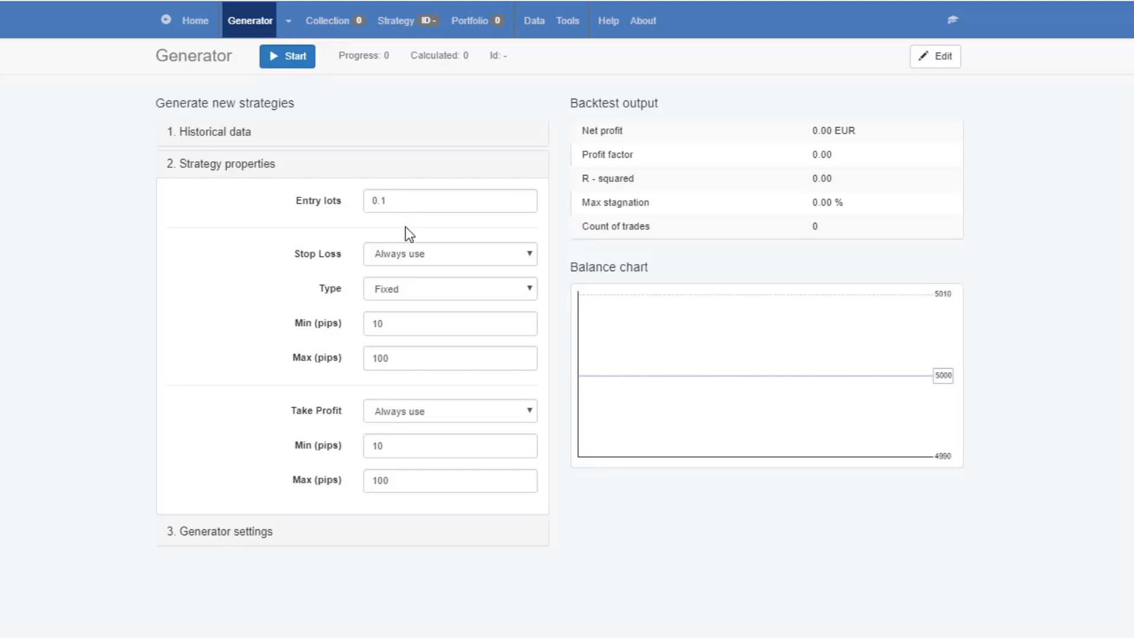
click(417, 258)
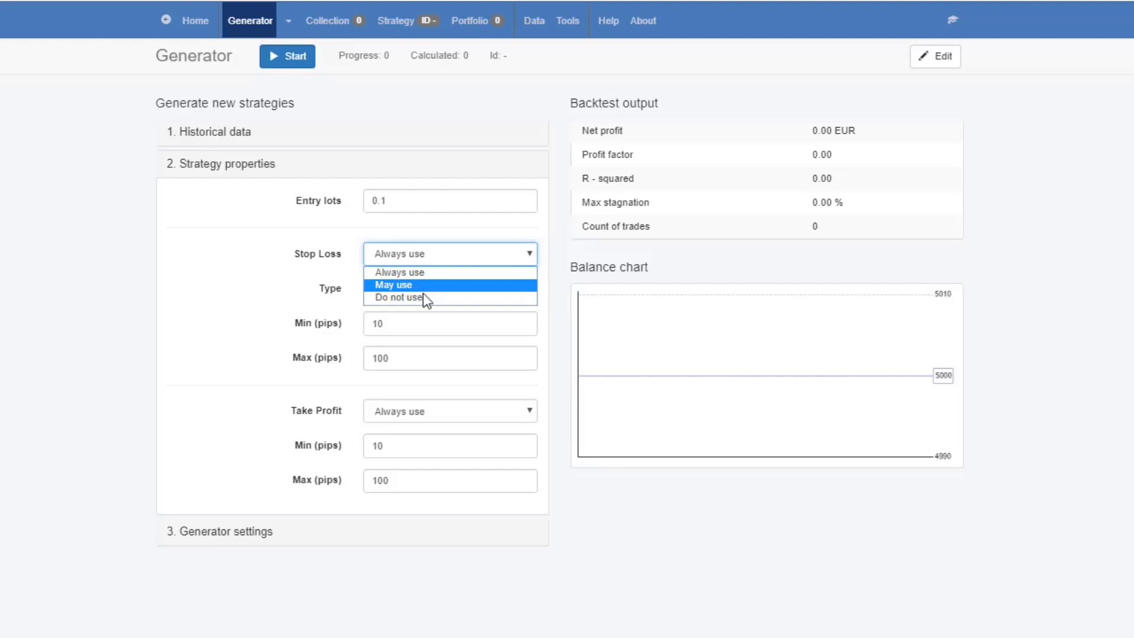
click(422, 295)
click(413, 257)
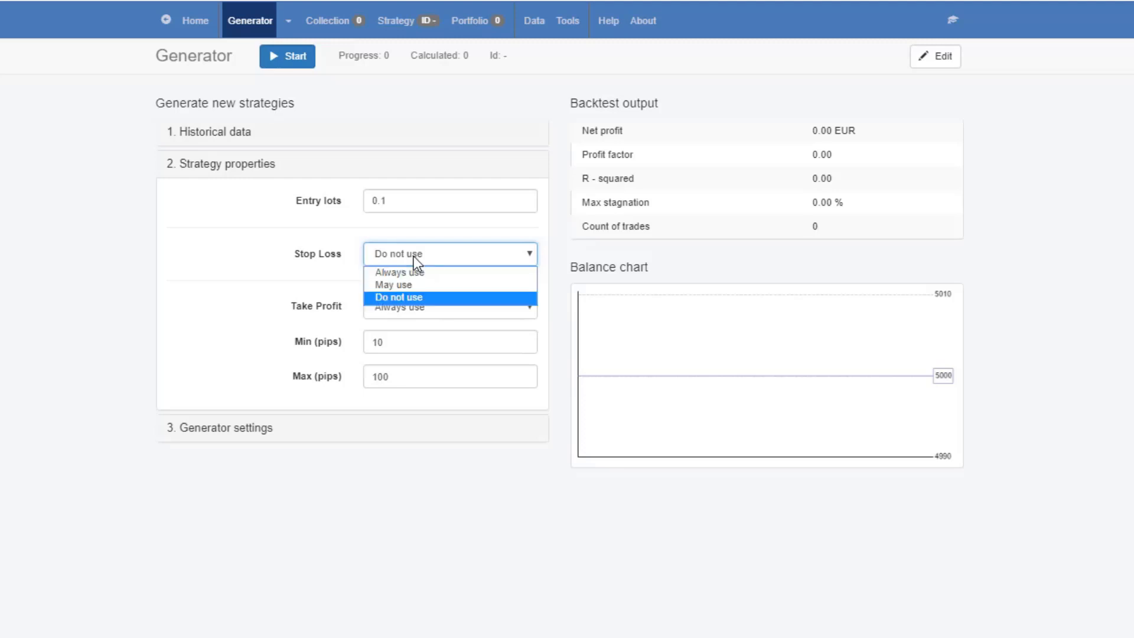
click(409, 271)
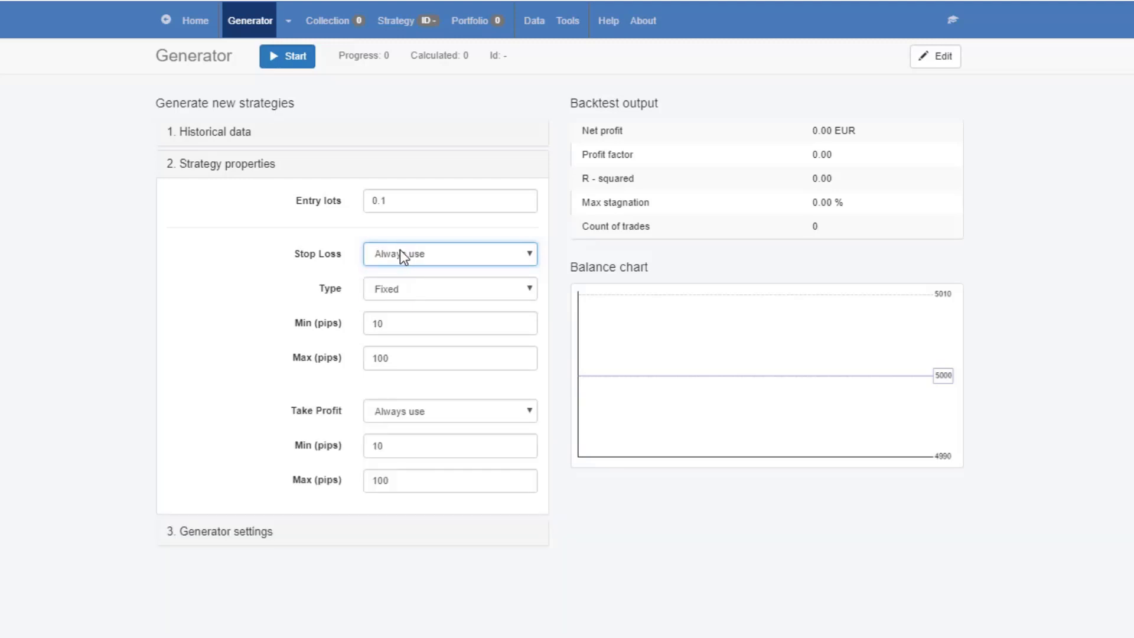
click(409, 291)
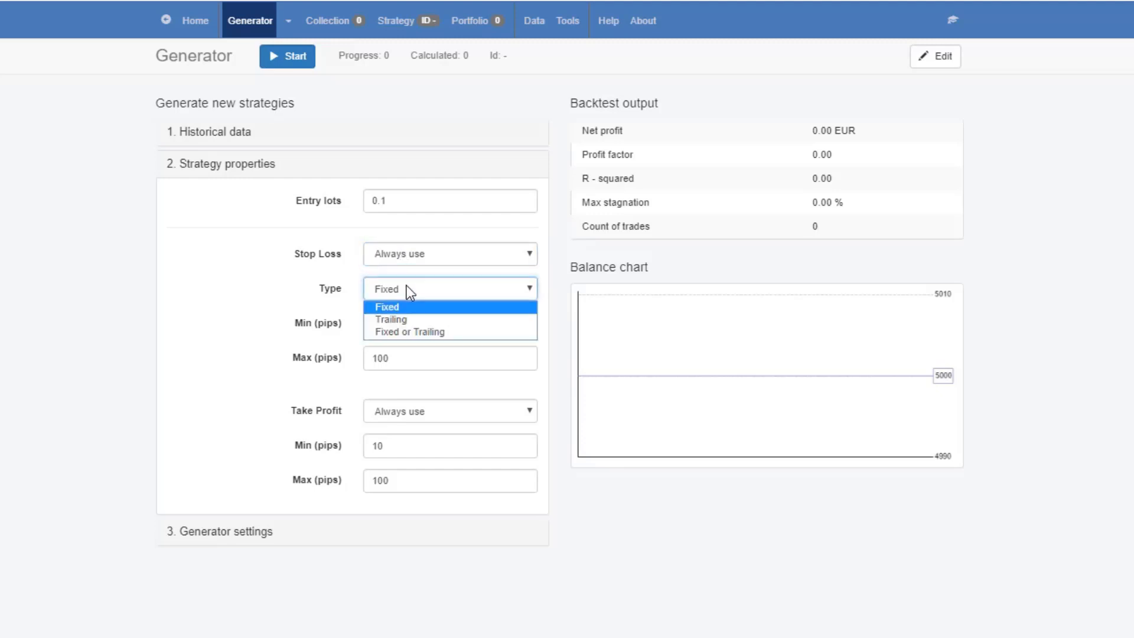
click(411, 332)
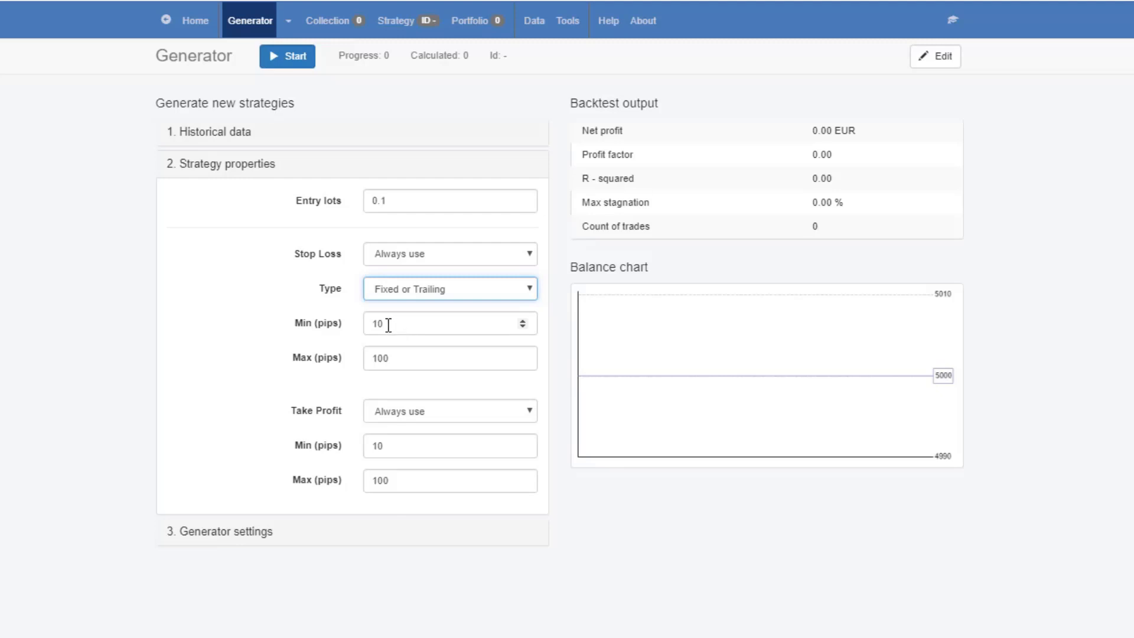
Set the Stop Loss minimum to 50 pips and the Take Profit maximum to 50 pips
key(Tab)
text(50)
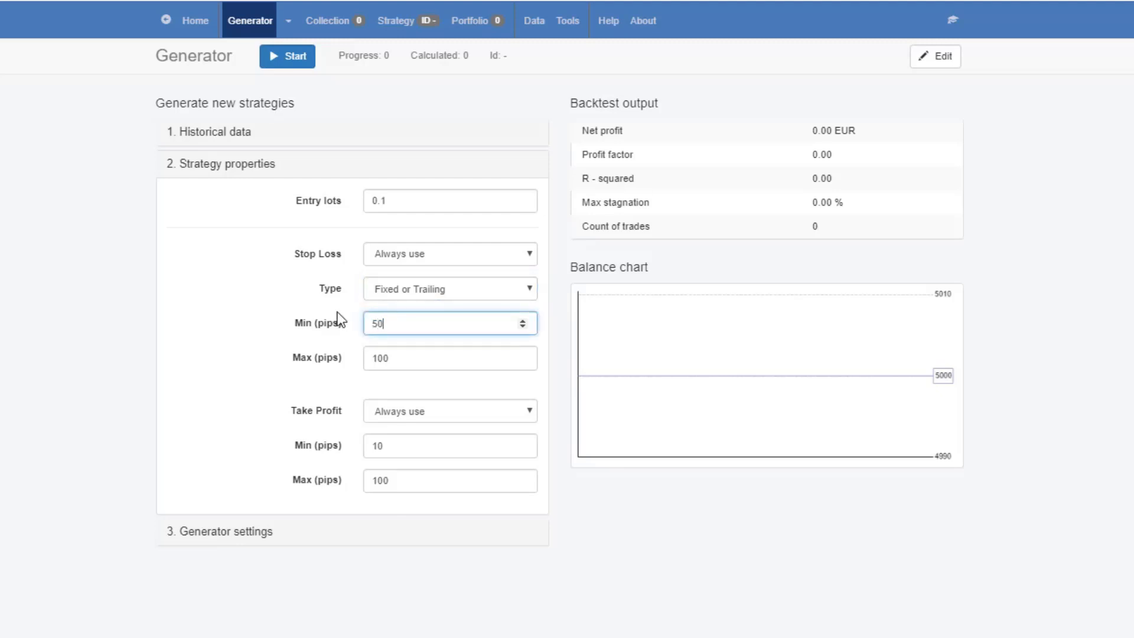
click(412, 447)
key(Tab)
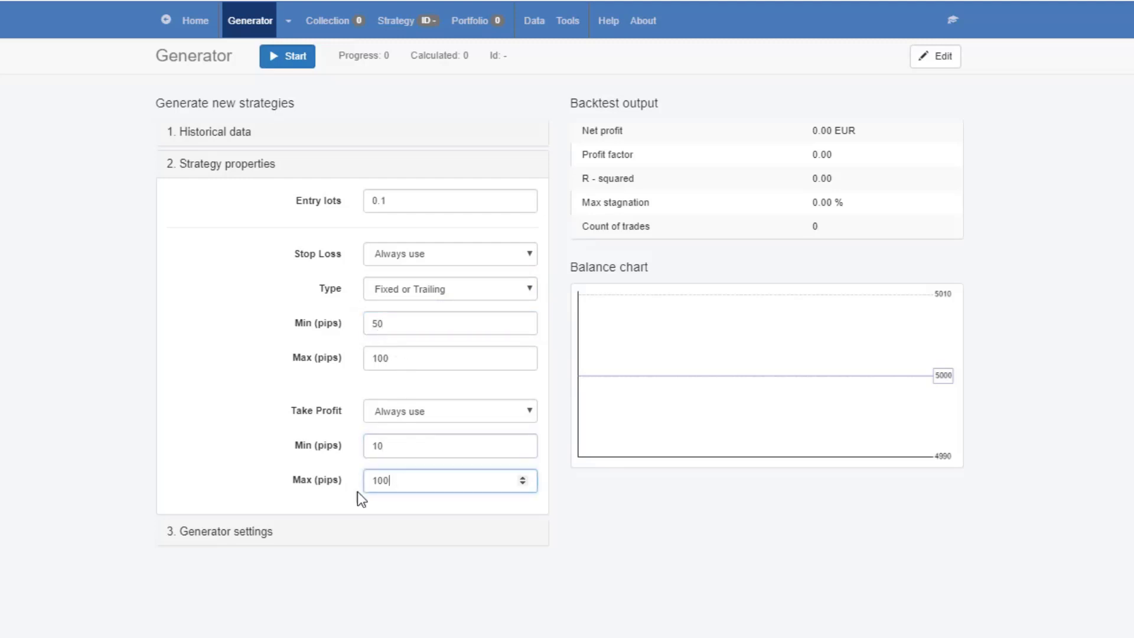
text(50)
Set the Stop Loss range to 10–50 pips and the Take Profit range to 50–100 pips
double_click(396, 324)
text(10)
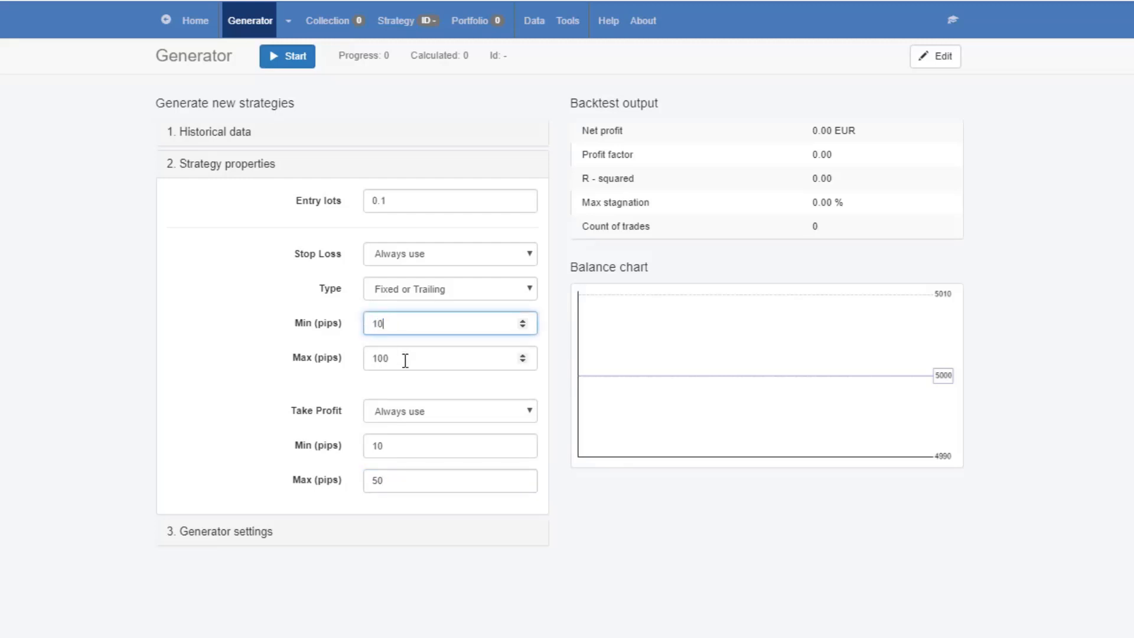
double_click(405, 358)
text(50)
double_click(394, 445)
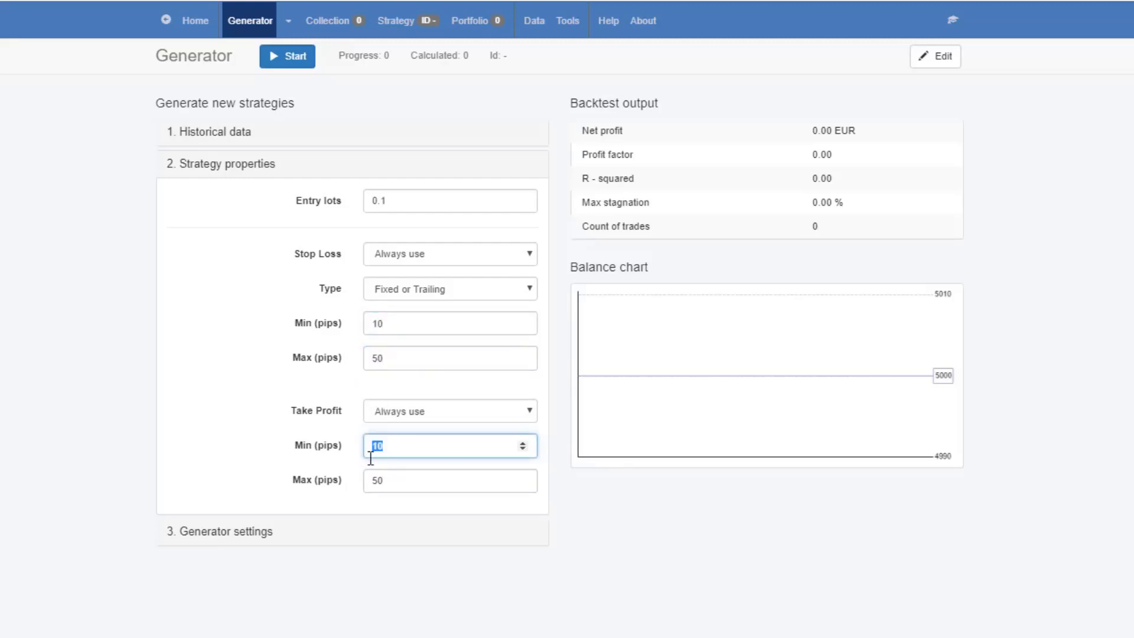
text(50)
double_click(378, 480)
text(10)
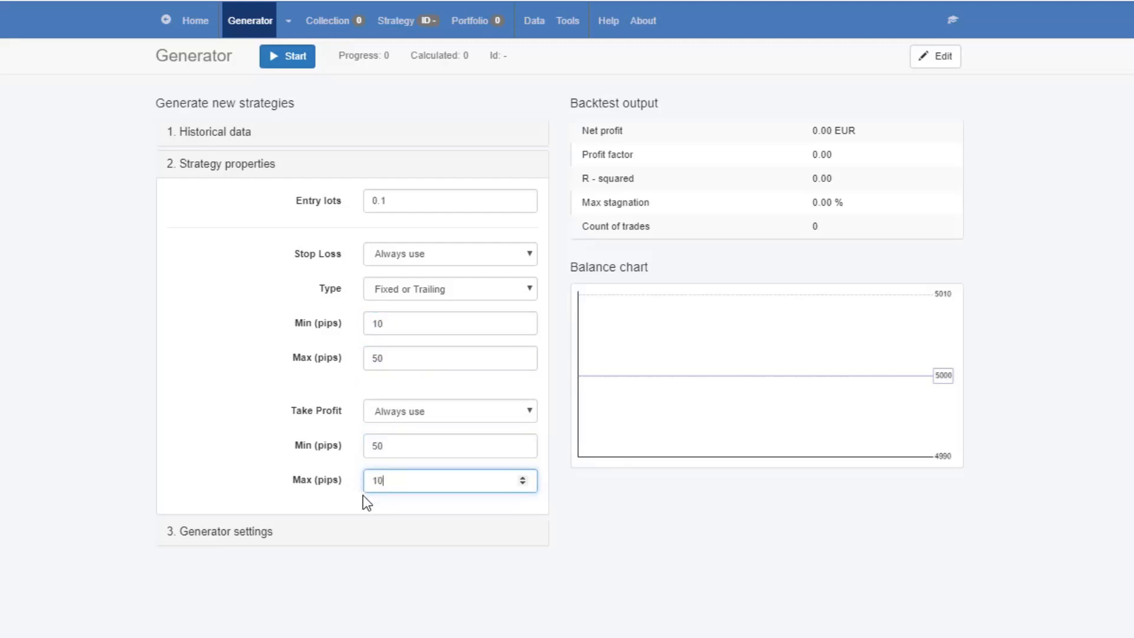
text(0)
Set the Stop Loss range to 50–100 pips and the Take Profit range to 10–50 pips
double_click(374, 323)
text(50)
double_click(388, 358)
text(1)
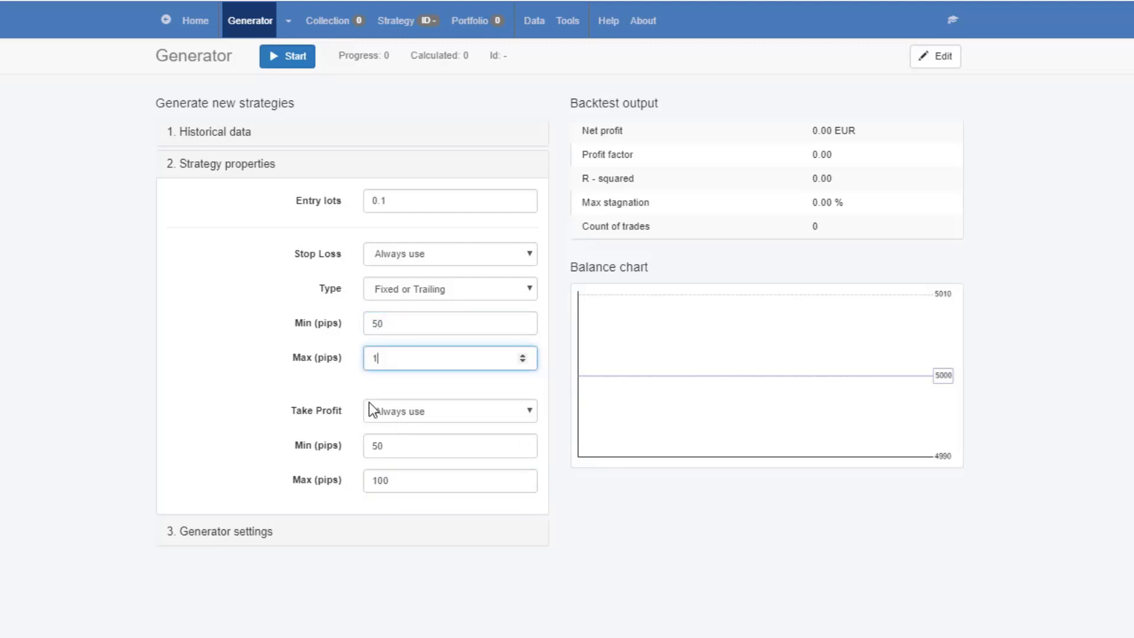
text(00)
double_click(400, 448)
text(10)
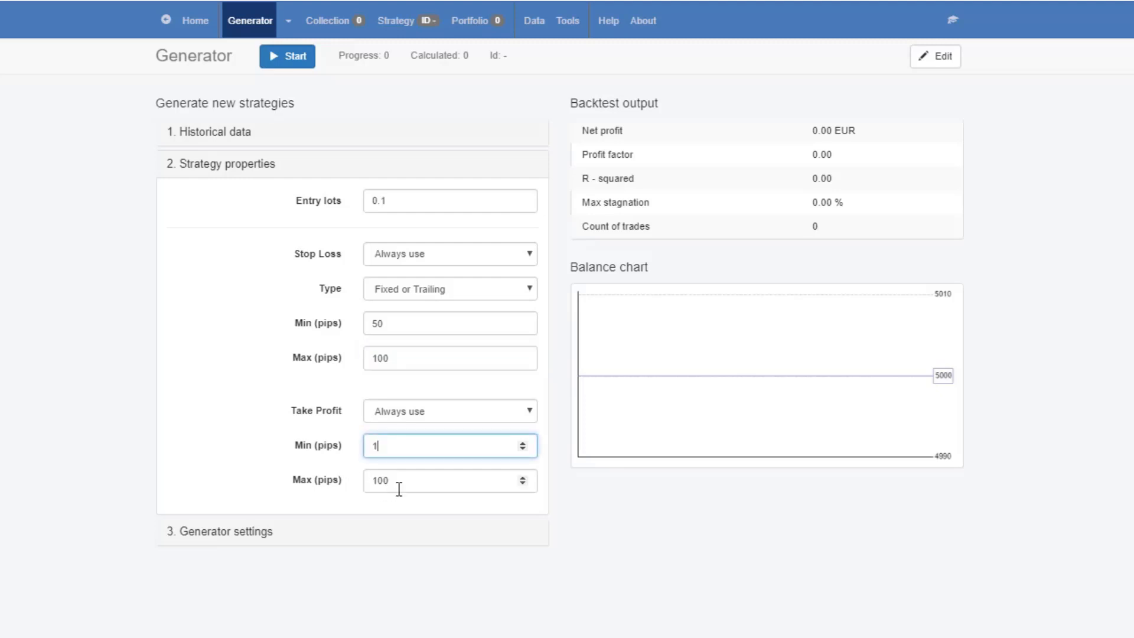
key(Tab)
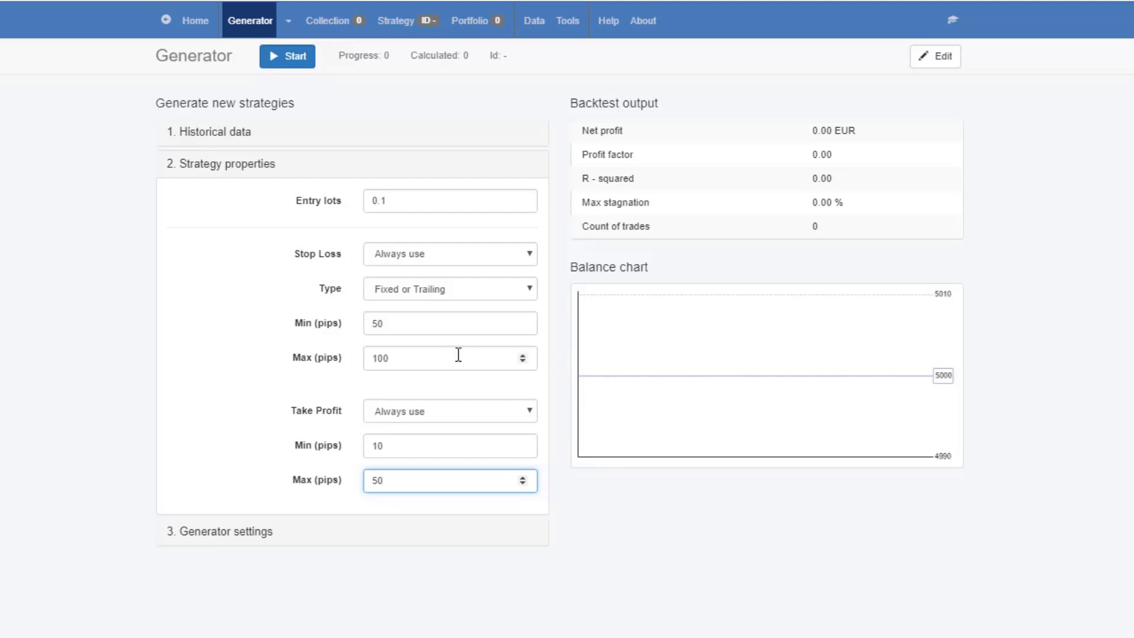
Set the Stop Loss minimum to 10 pips and the Take Profit maximum to 100 pips, with Take Profit on Always use
double_click(404, 324)
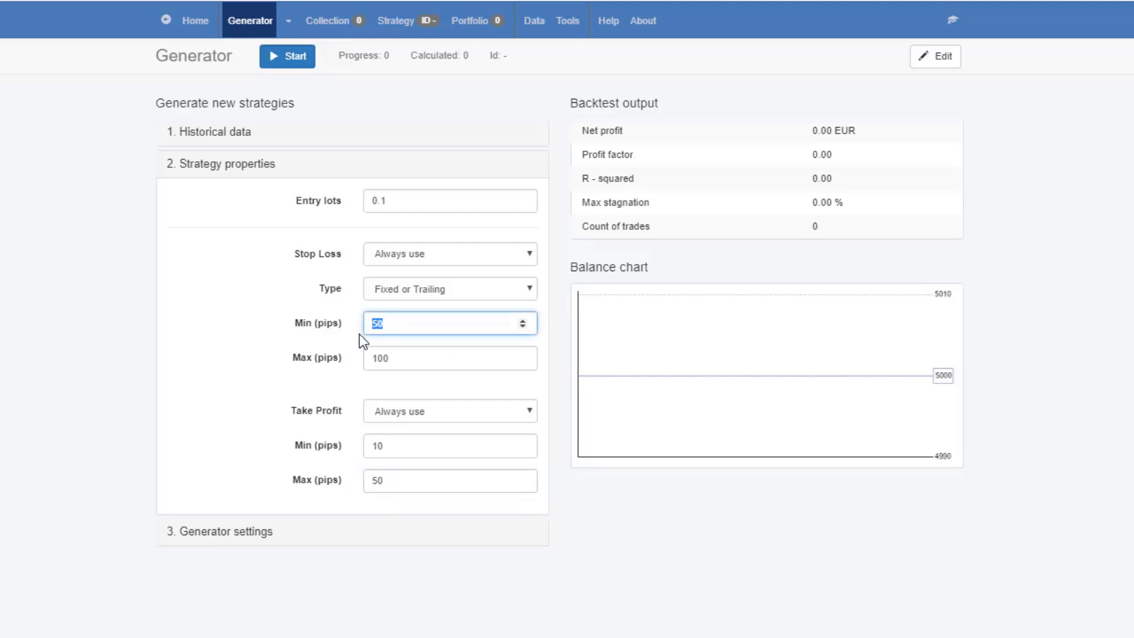
text(10)
double_click(394, 482)
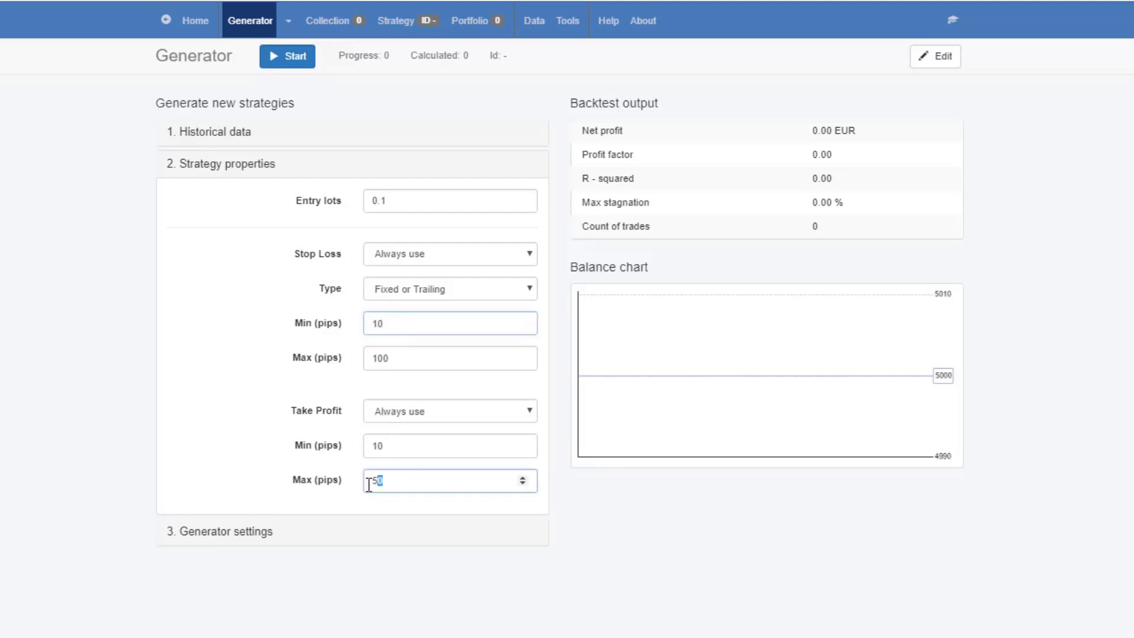
text(100)
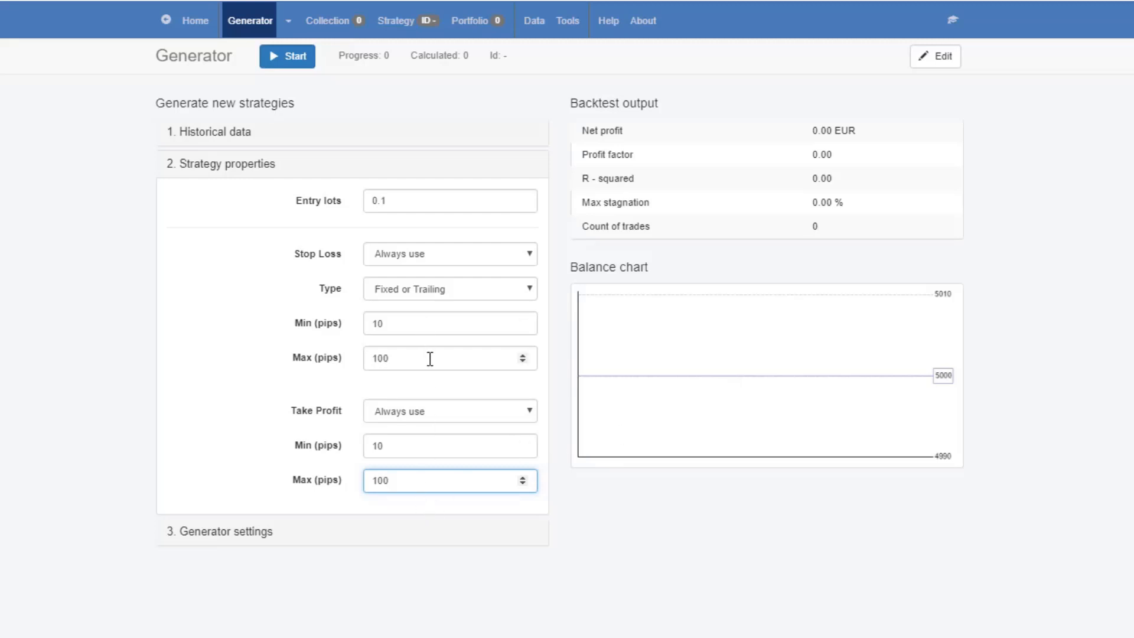
click(433, 407)
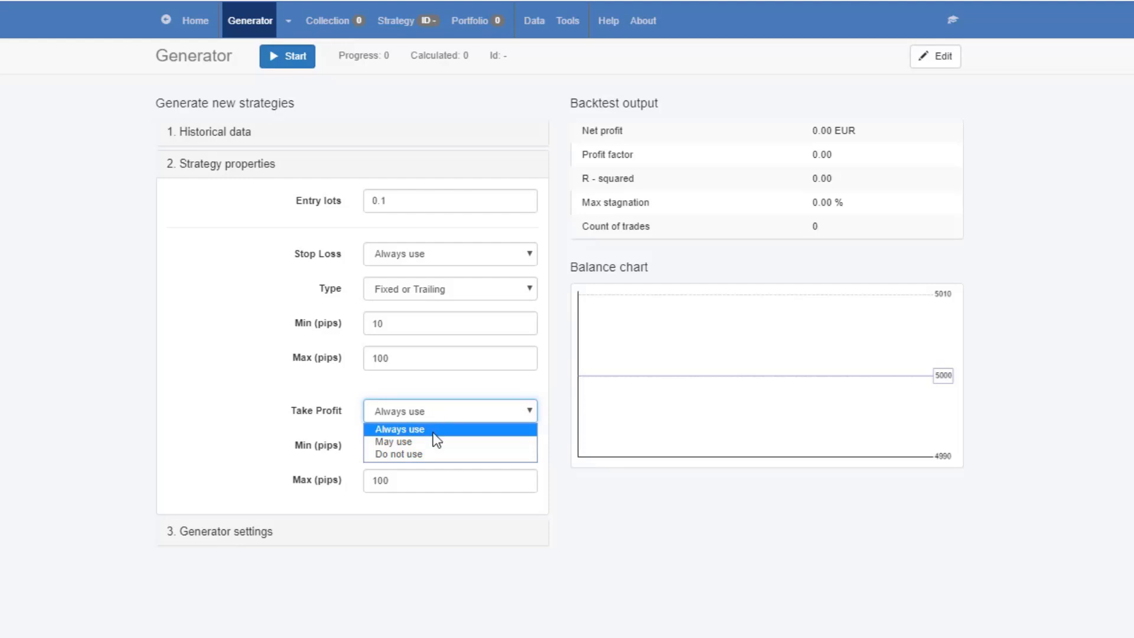
click(434, 431)
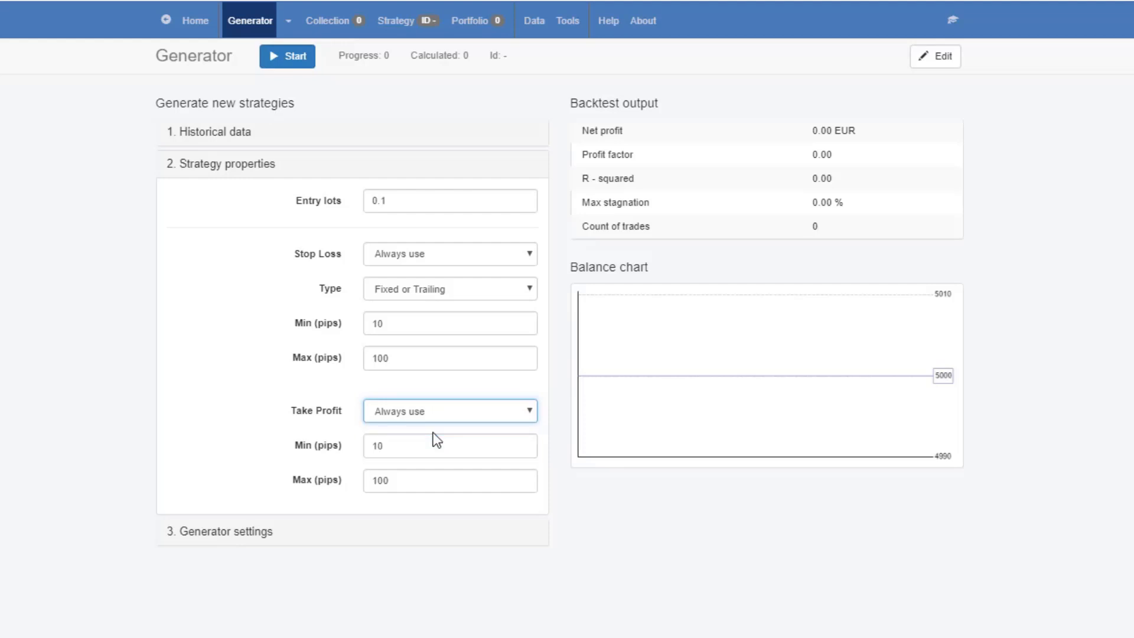
In the generator settings, choose Net balance as the search criterion and In sample for Out of Sample
click(243, 536)
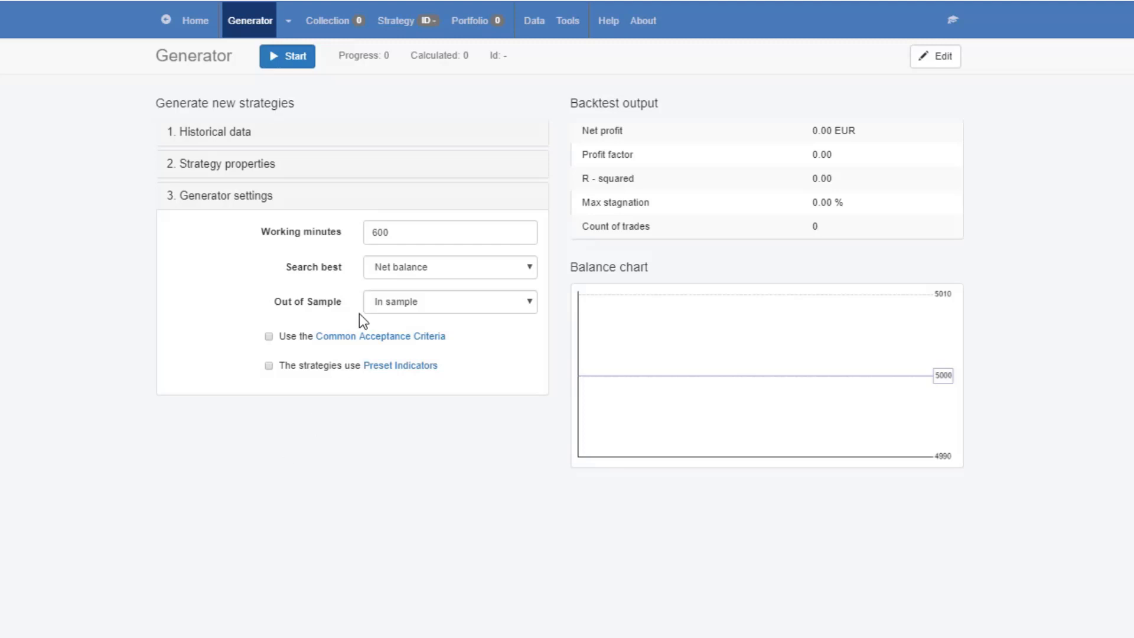
double_click(392, 231)
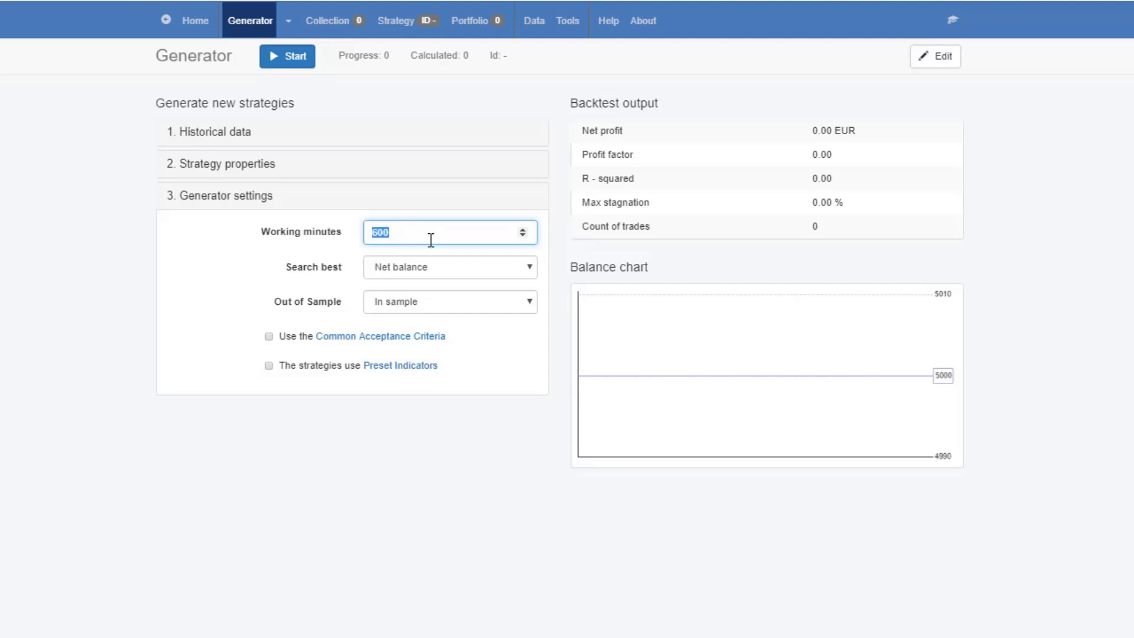
click(420, 238)
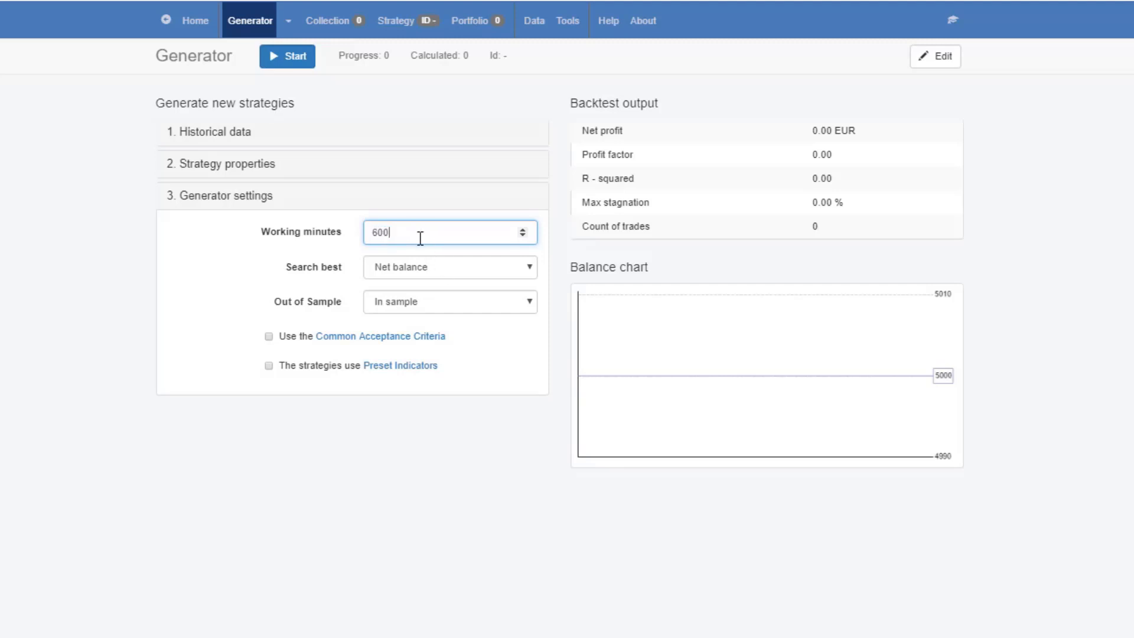
click(433, 273)
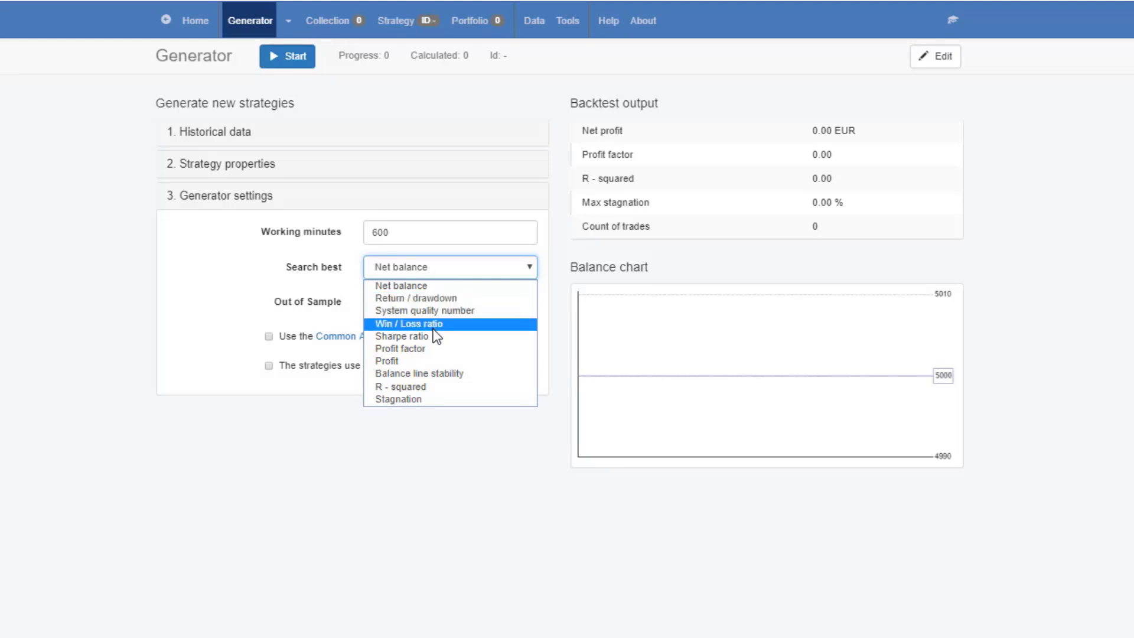
click(416, 289)
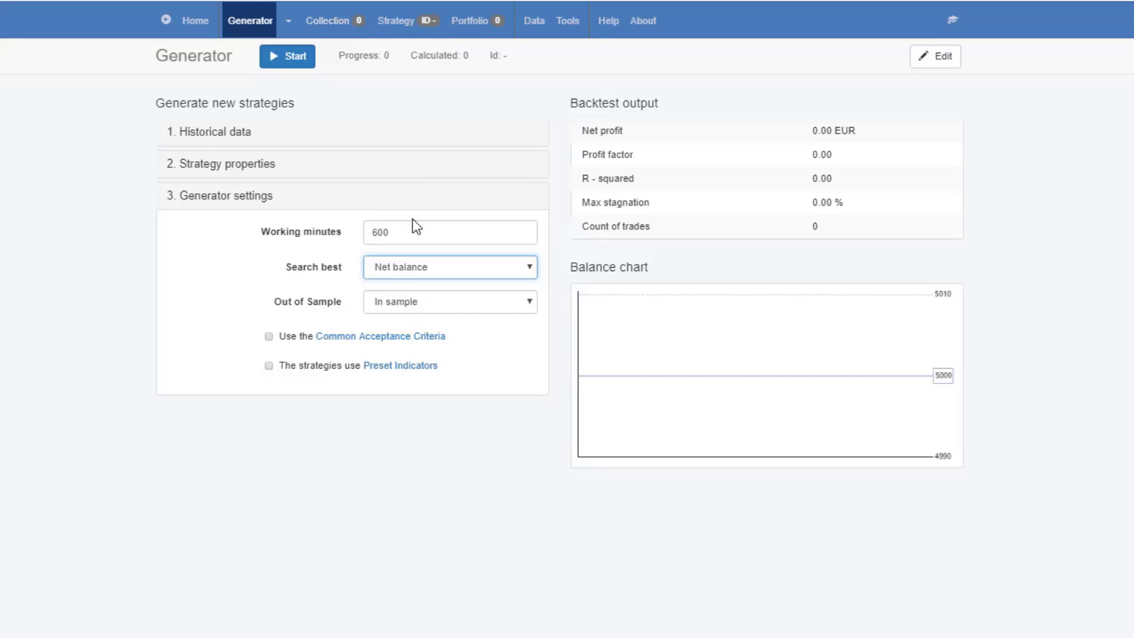
click(444, 303)
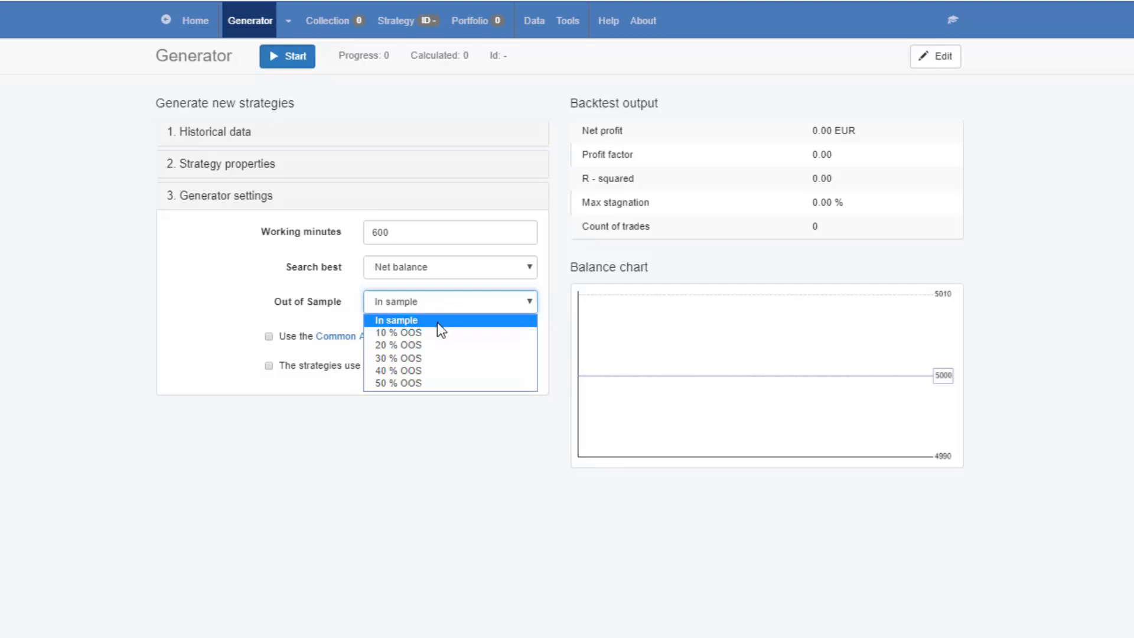
click(437, 323)
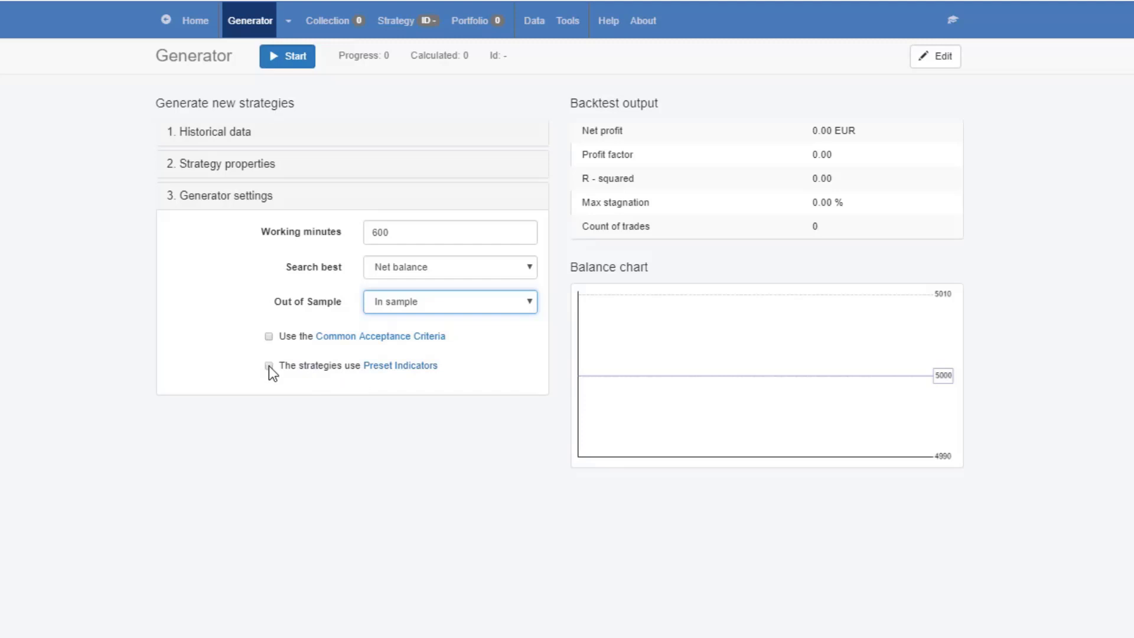
Enable the Common Acceptance Criteria, set the complete backtest's minimum count of trades to 500, and return to the generator settings
click(269, 336)
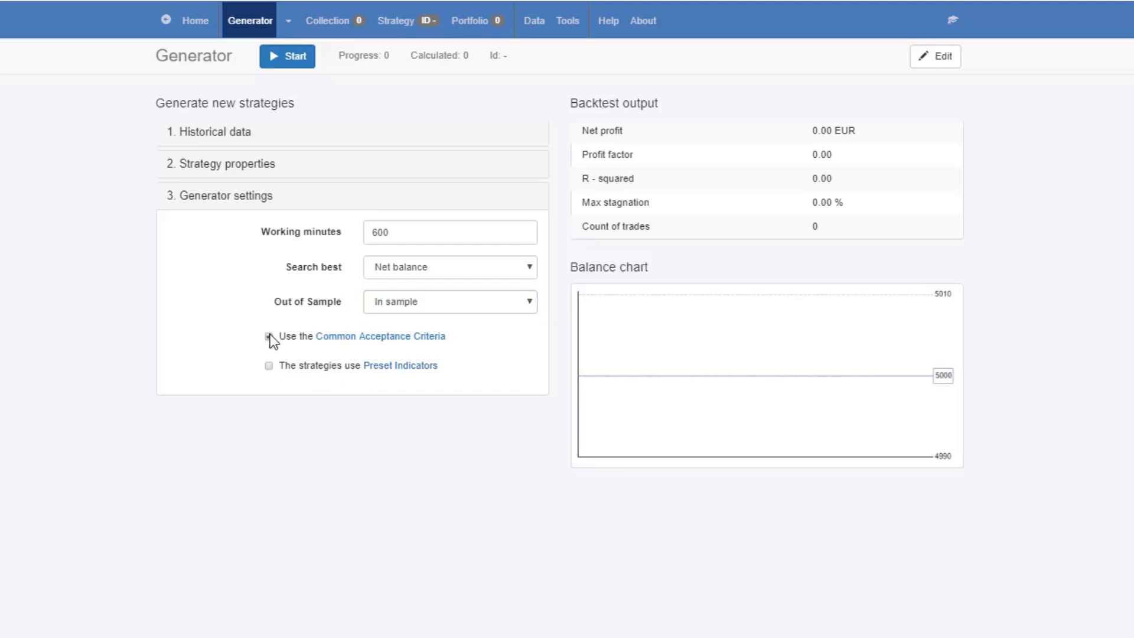
click(338, 337)
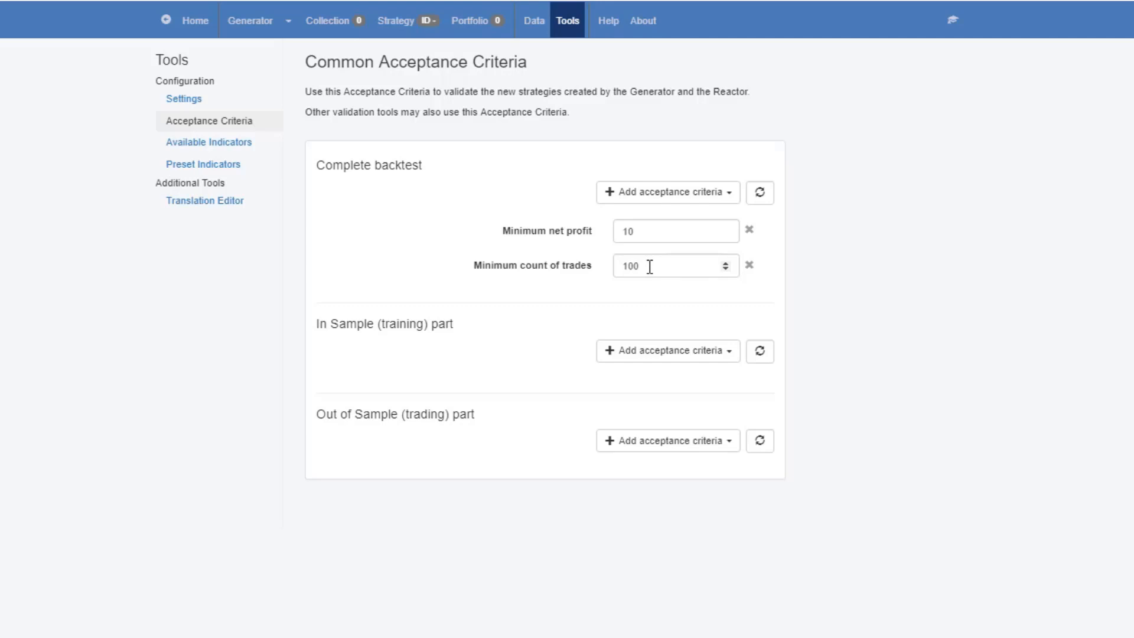
drag(650, 267, 620, 274)
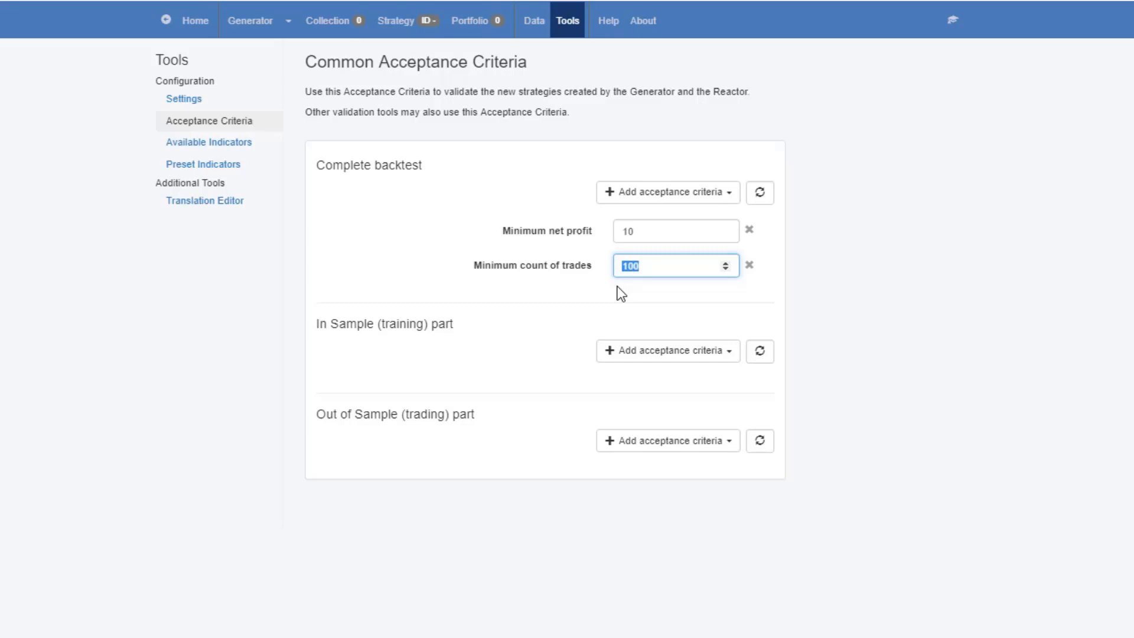
text(300)
double_click(630, 271)
text(500)
click(249, 21)
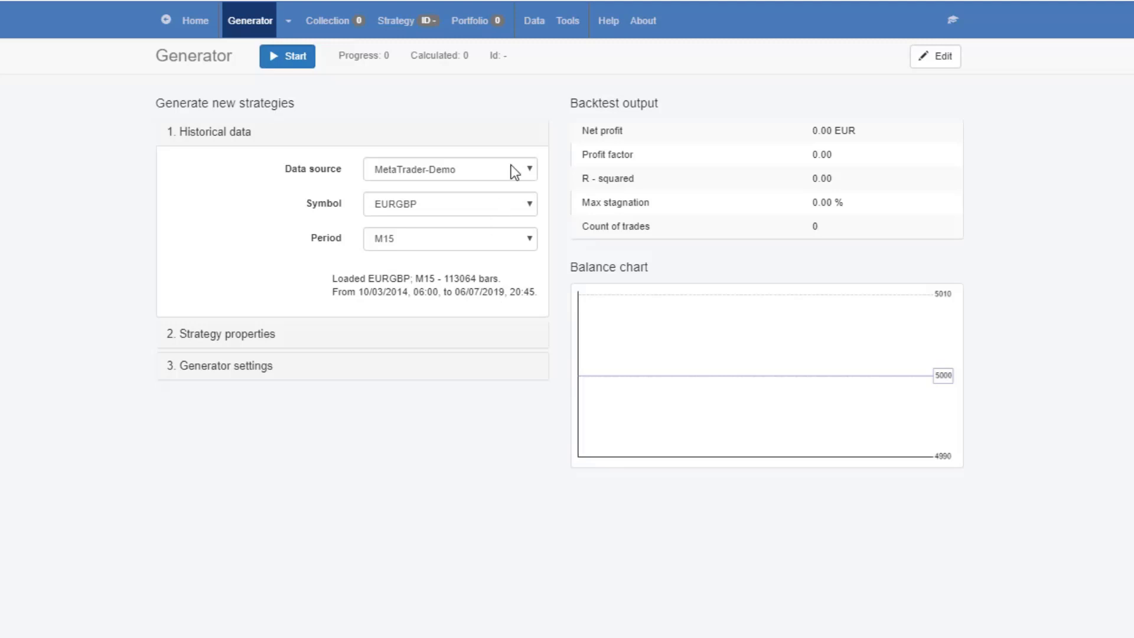
click(258, 367)
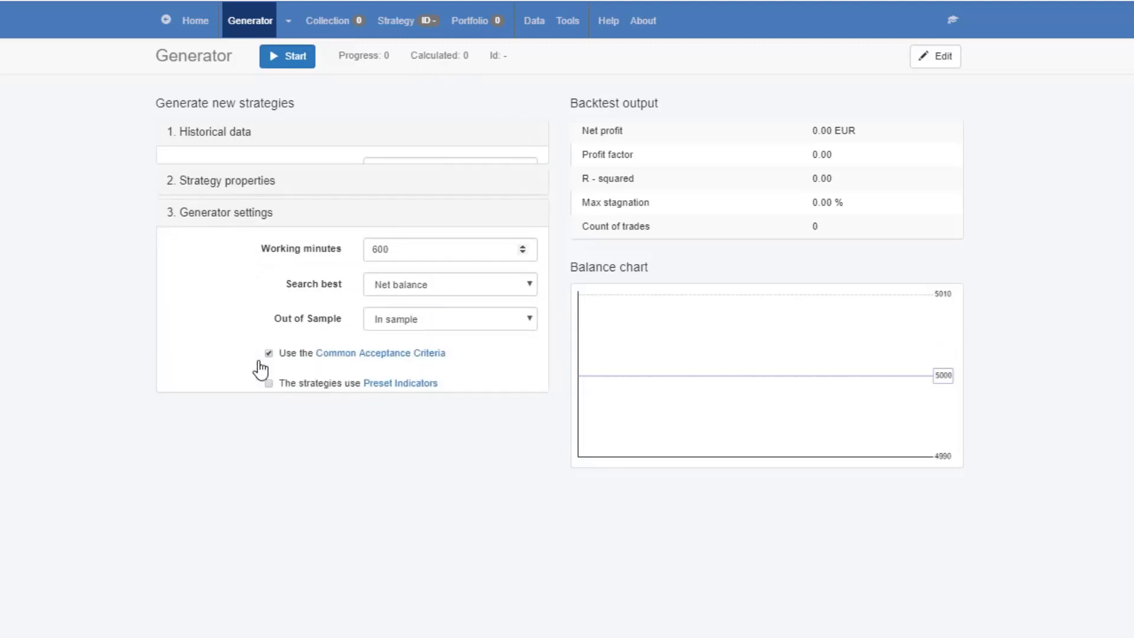
Add a minimum profit factor of 1.2 to the complete backtest's acceptance criteria
click(392, 336)
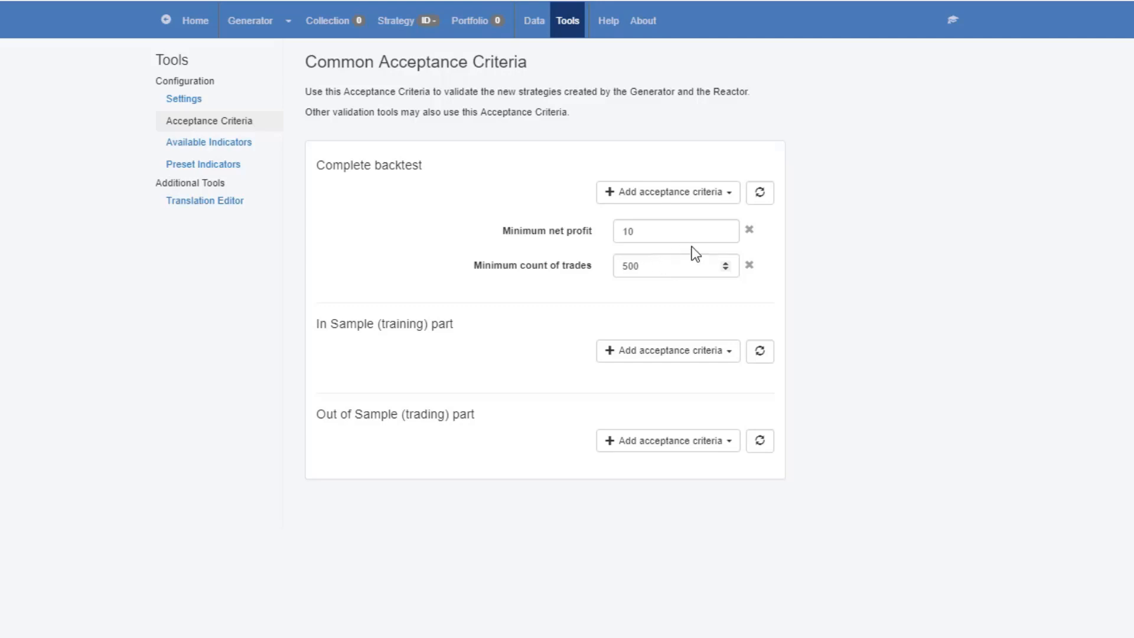
click(714, 194)
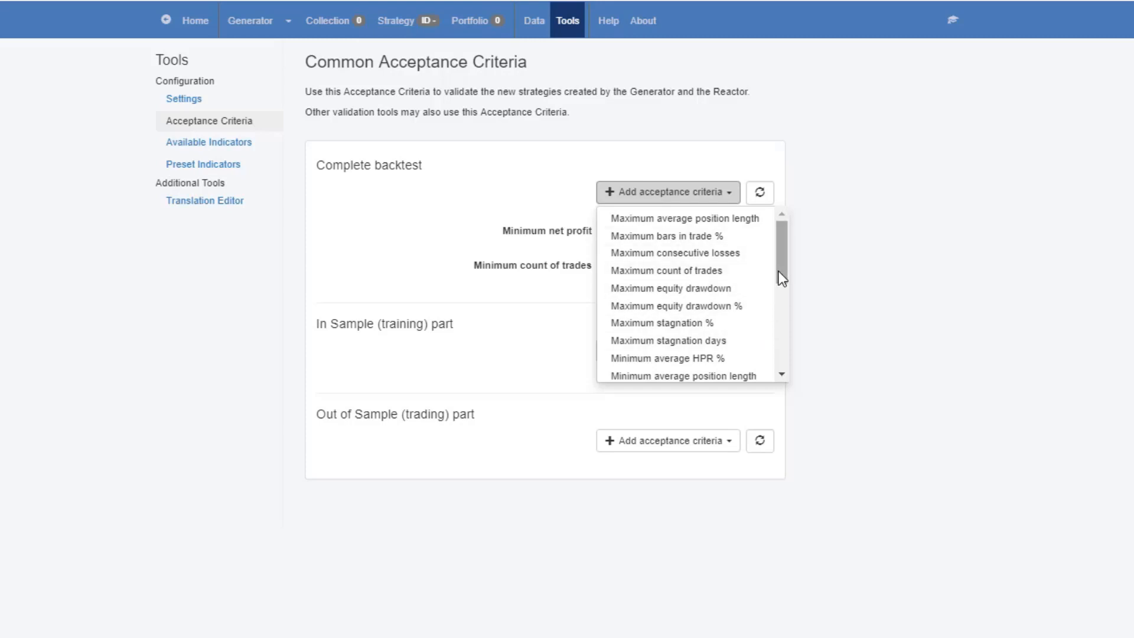
drag(778, 273, 774, 338)
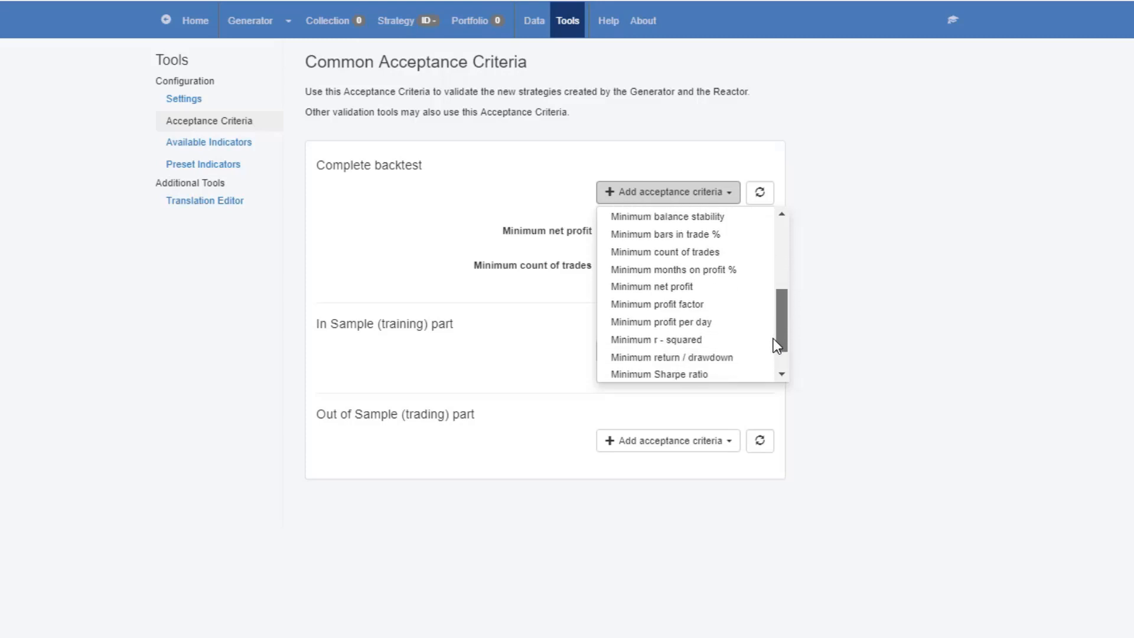
click(695, 305)
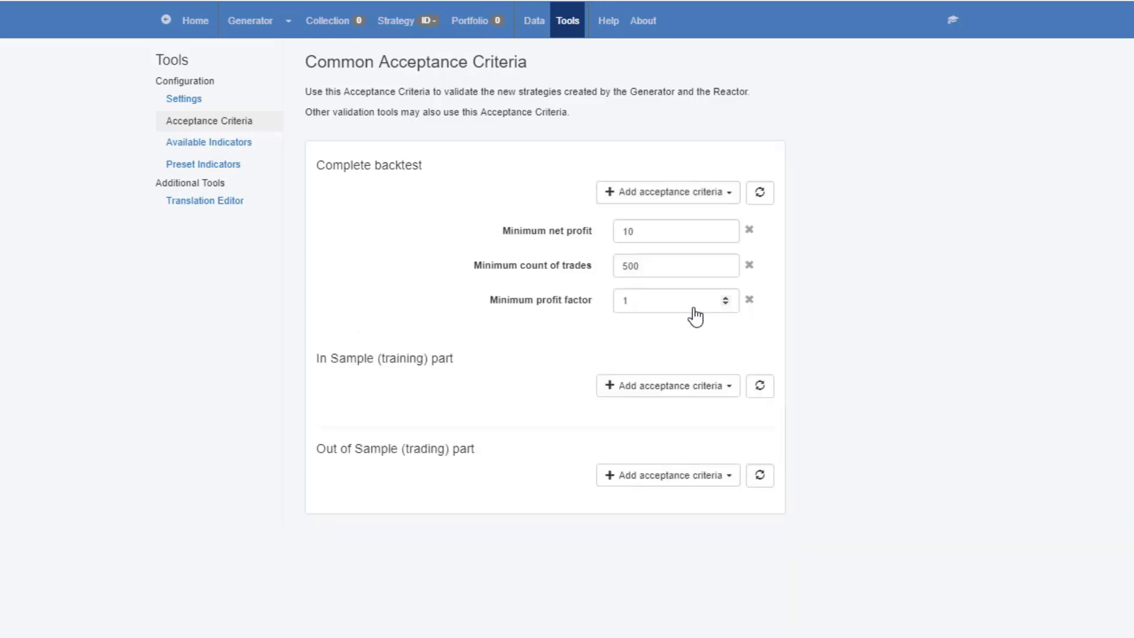
click(726, 298)
click(726, 297)
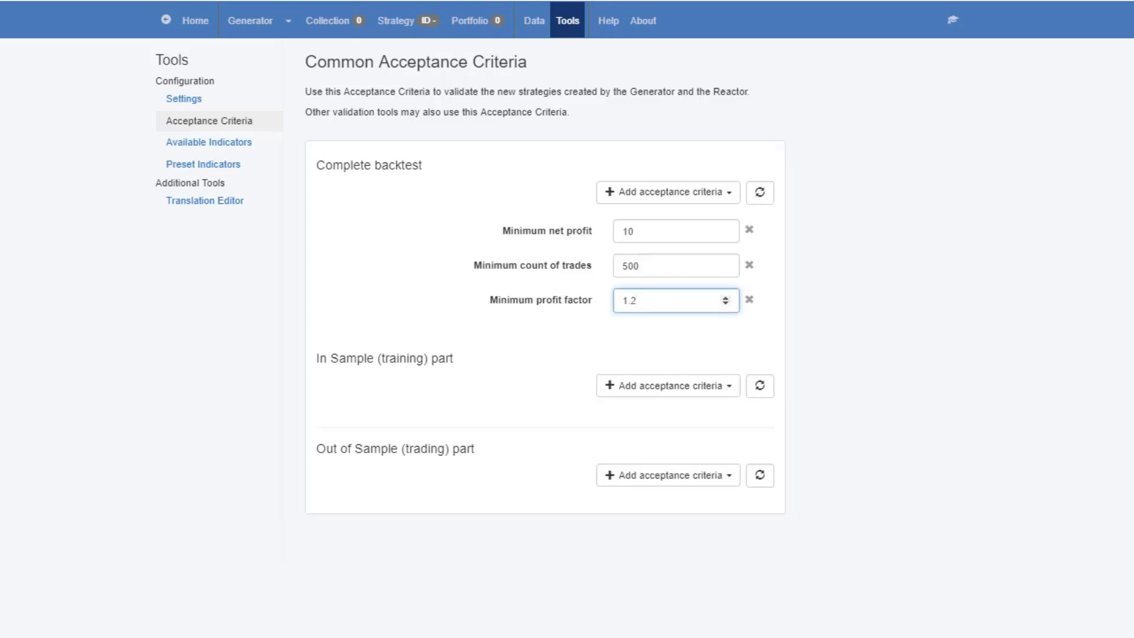
click(674, 337)
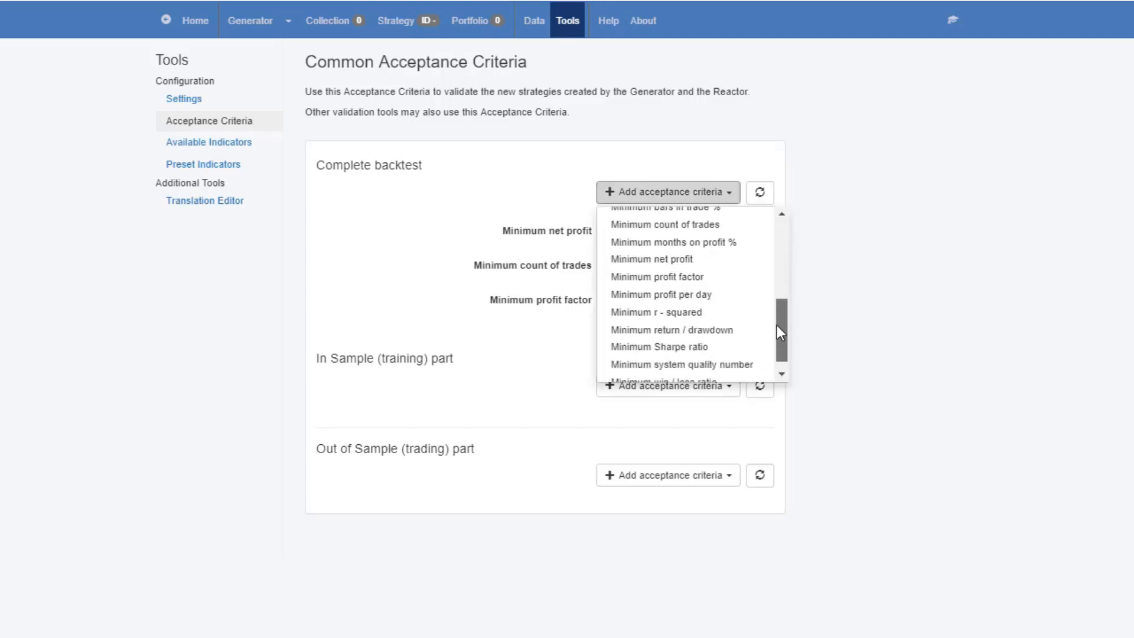
drag(778, 325, 772, 218)
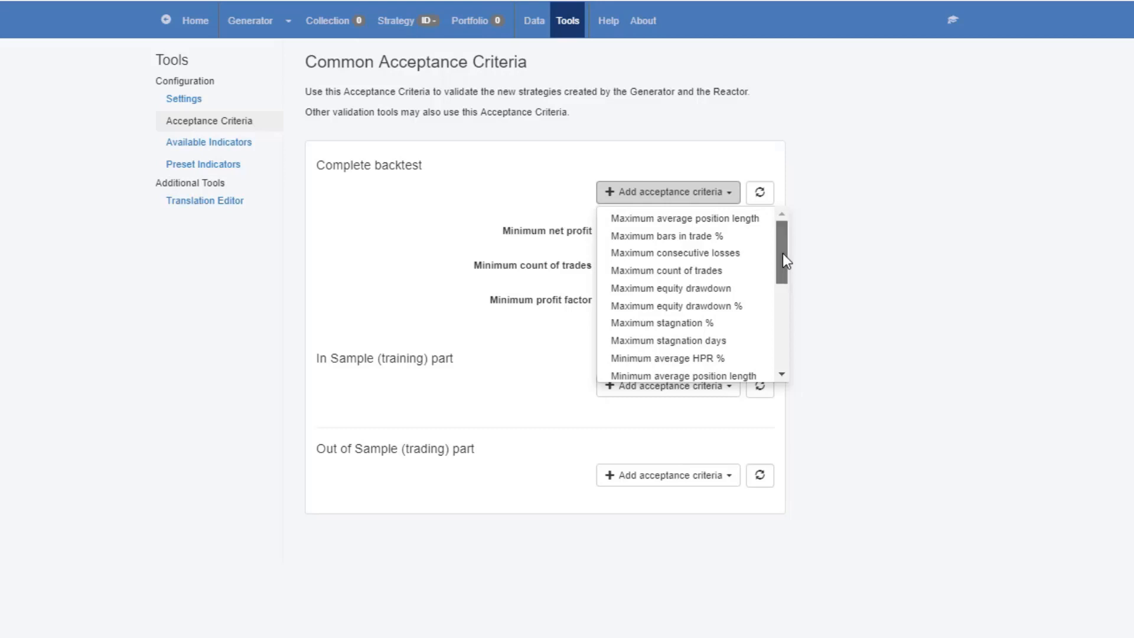
drag(784, 254, 789, 260)
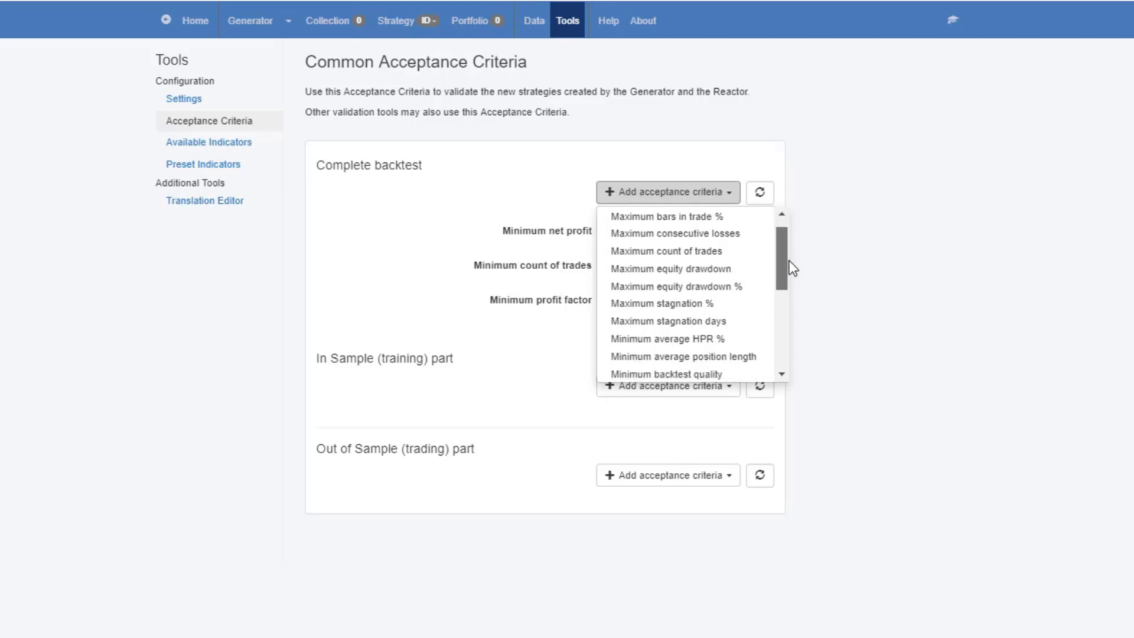
click(837, 274)
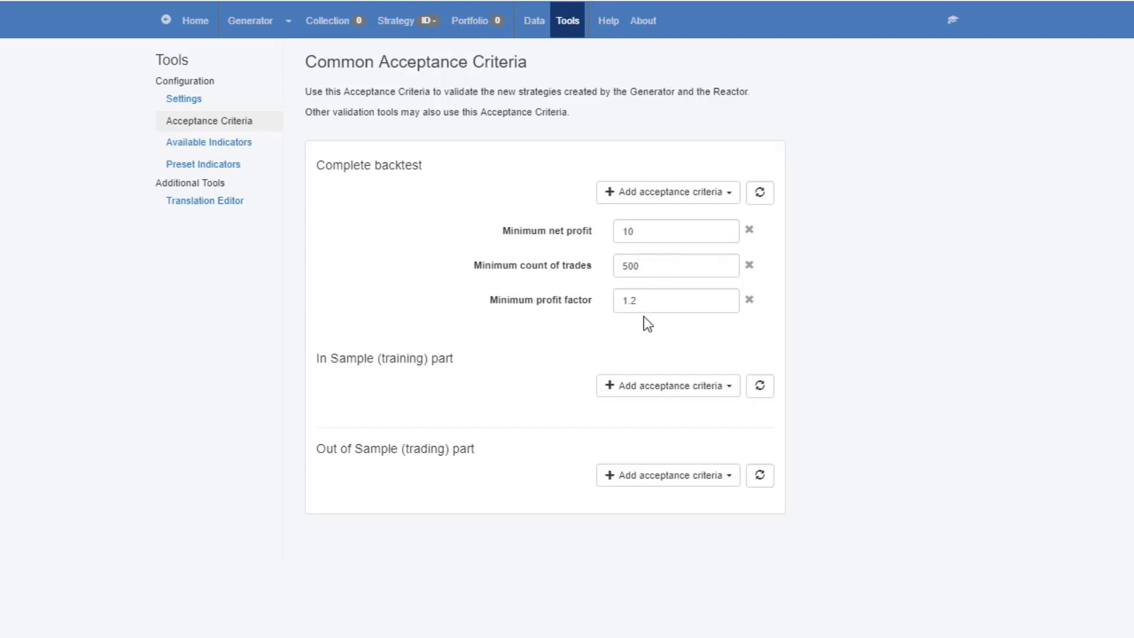
Return to the generator settings and start generating the EURGBP M15 strategies
click(260, 31)
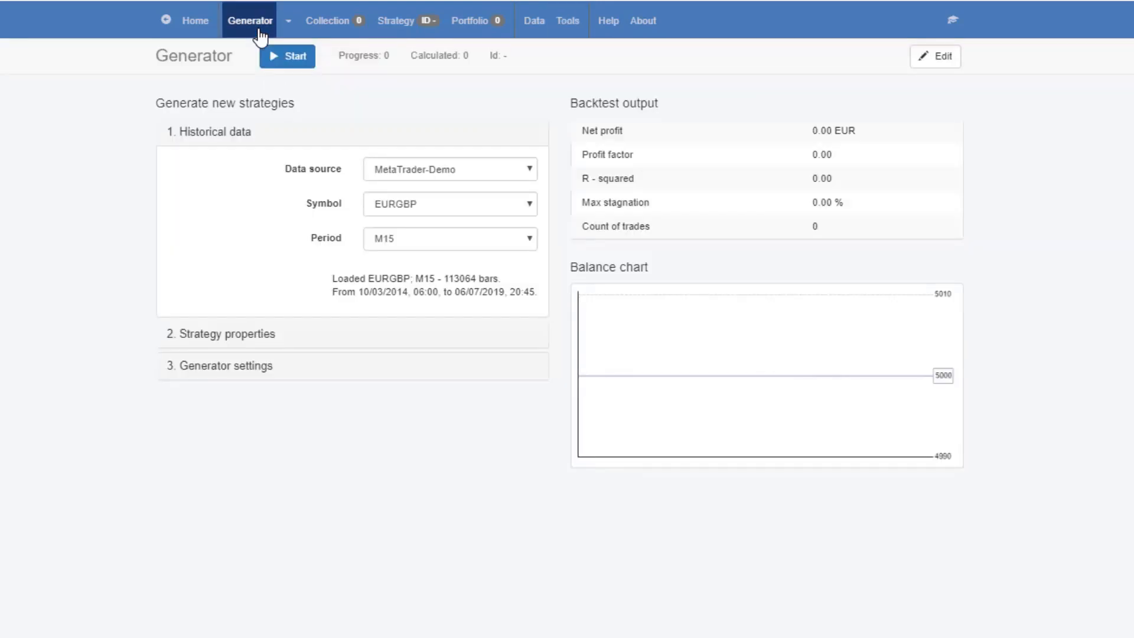
click(262, 376)
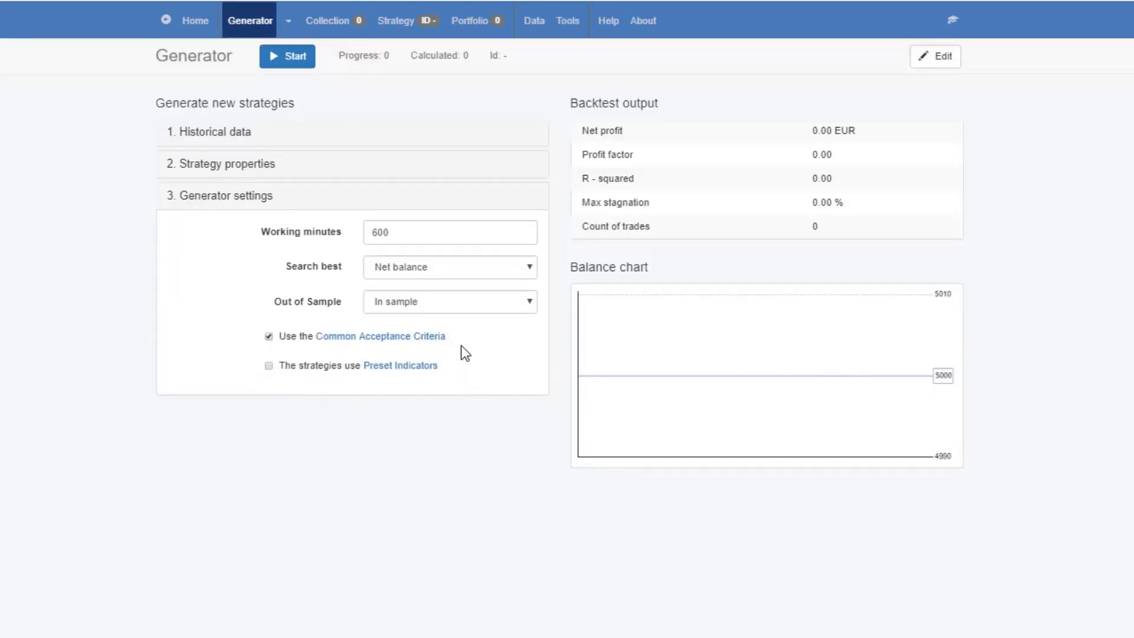
click(287, 57)
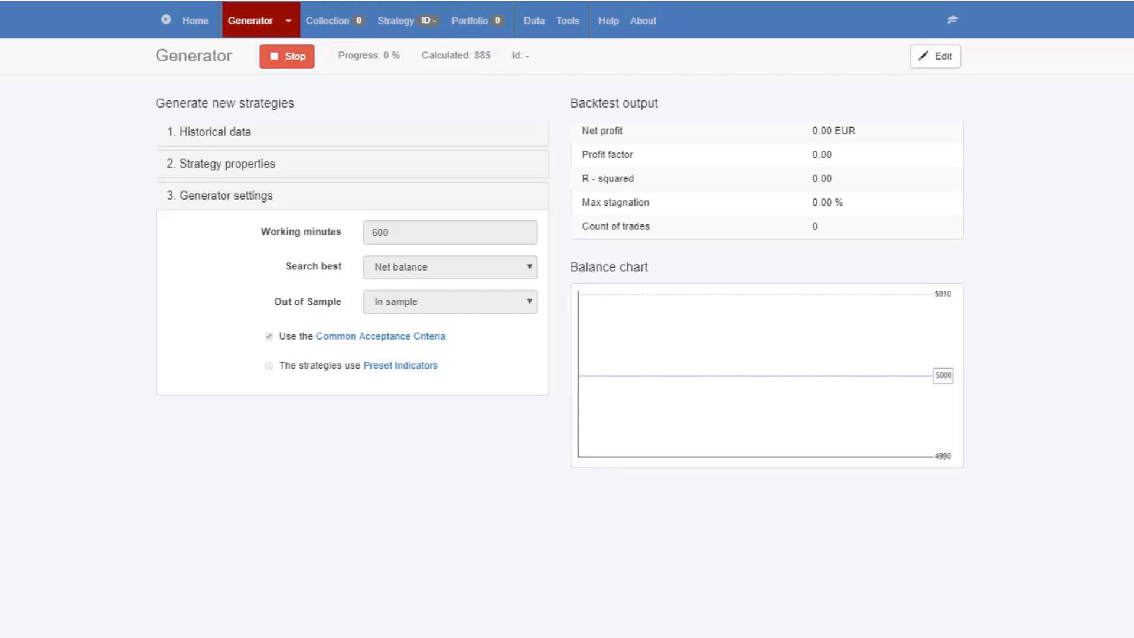
click(223, 135)
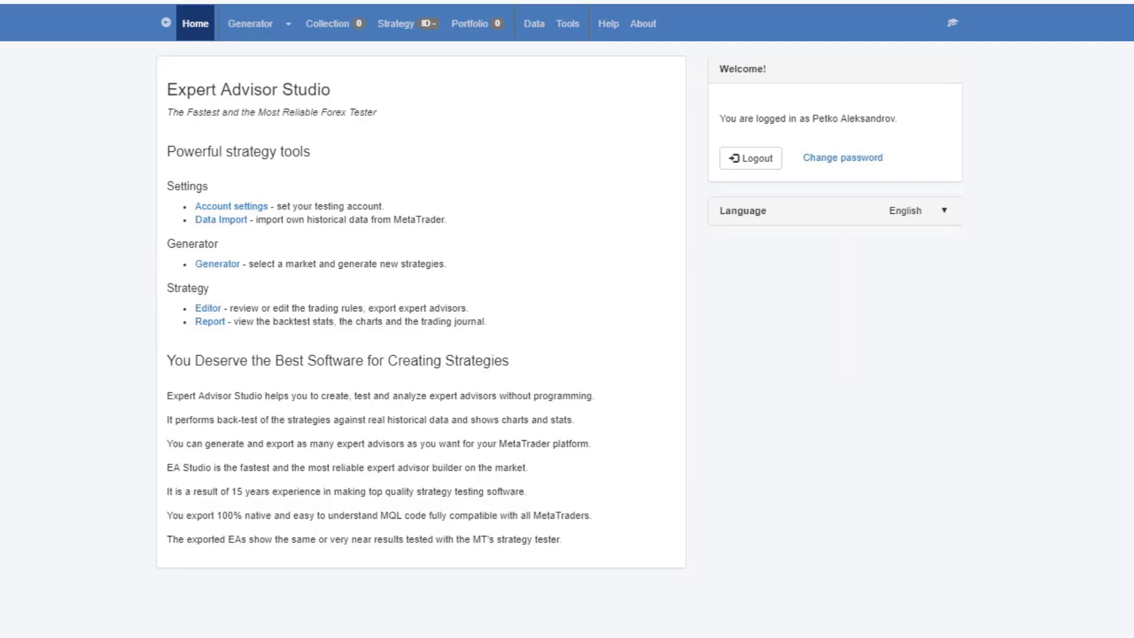
In a second session, open the generator, choose MetaTrader-Demo as the data source and show the strategy properties
click(251, 26)
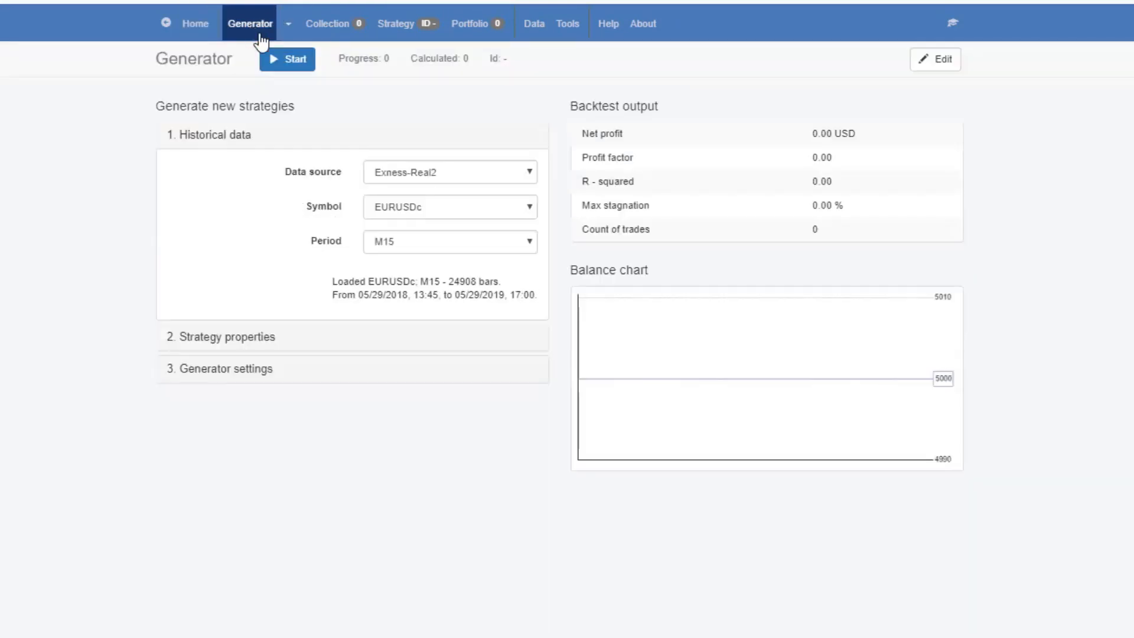
click(389, 178)
click(394, 186)
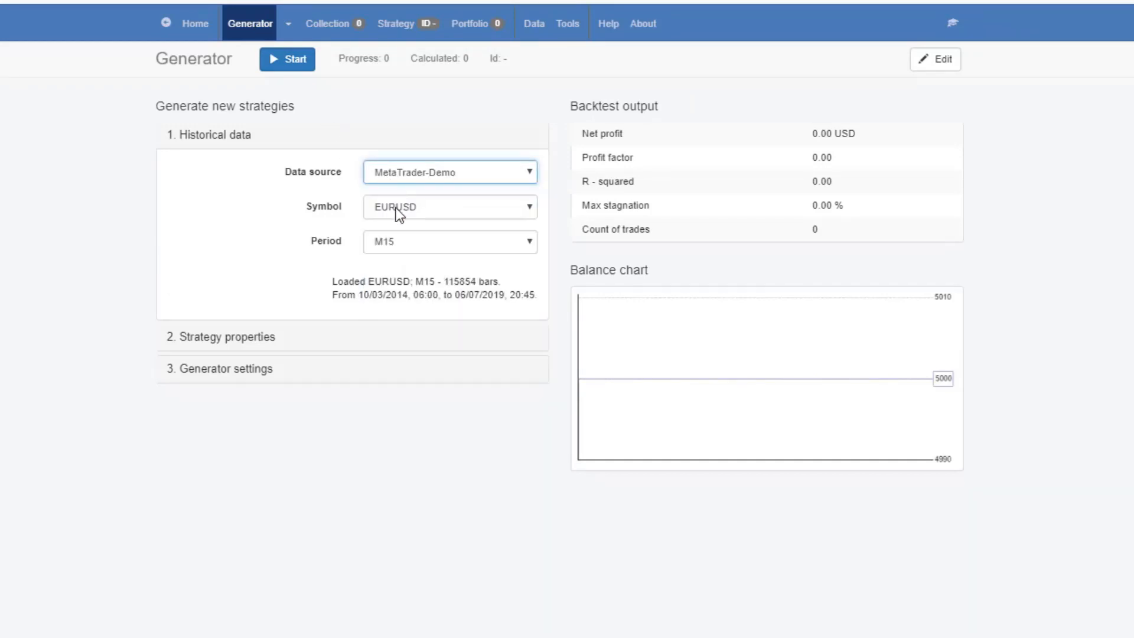
click(236, 342)
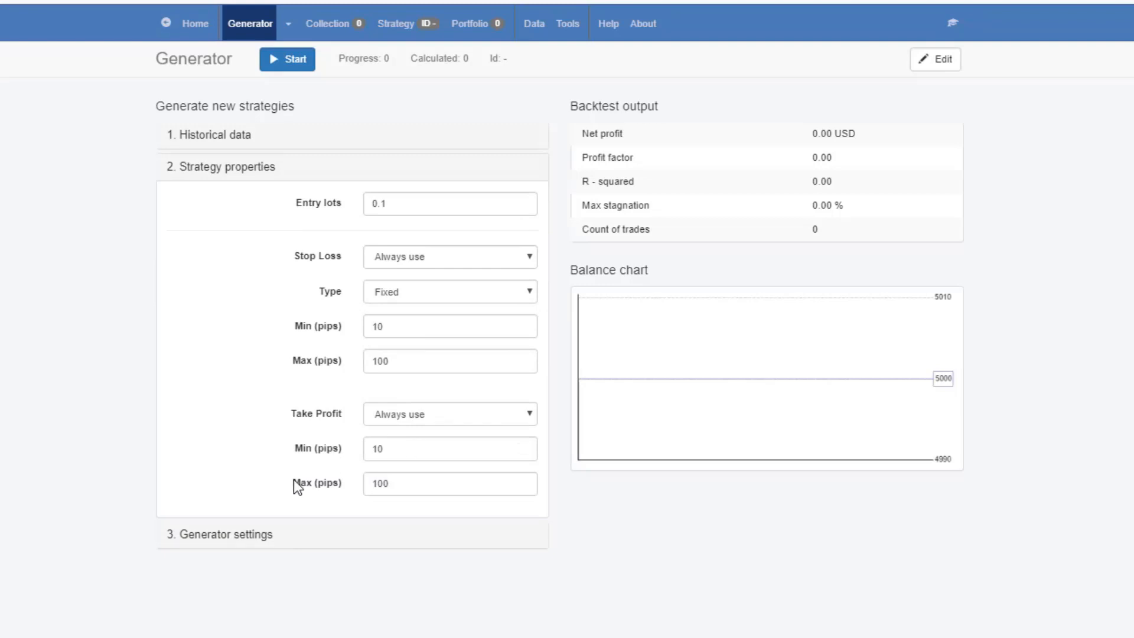
Set the working minutes to 600 in the generator settings
click(247, 537)
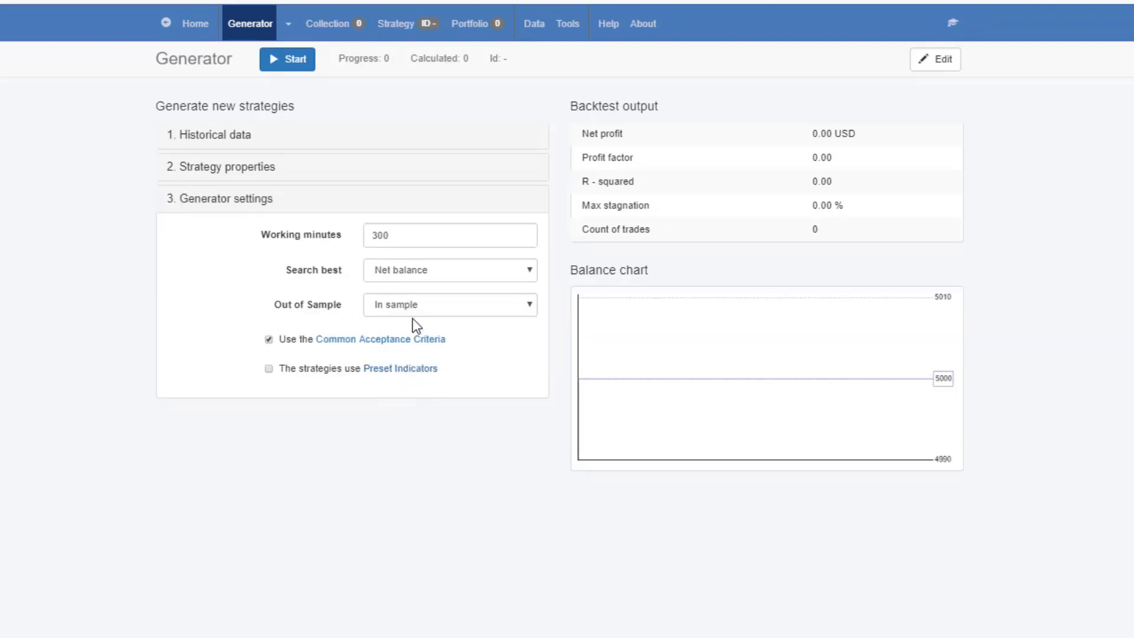
drag(423, 235, 272, 231)
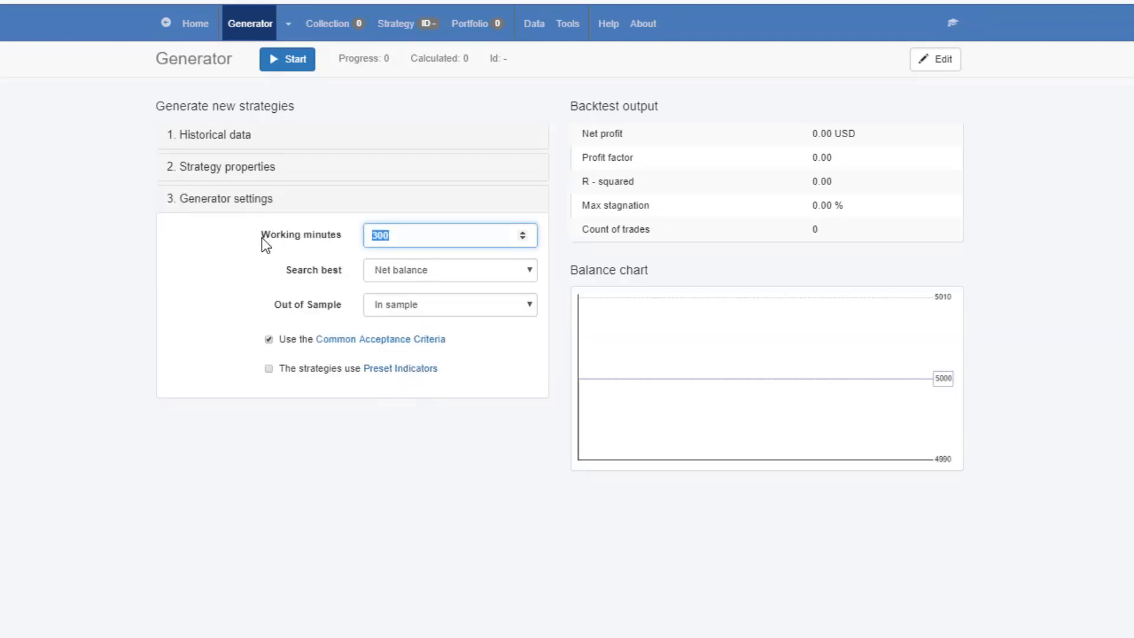
text(600)
Limit the complete backtest criteria to a minimum profit factor of 1.2 and 500 trades, removing the minimum backtest quality
click(385, 339)
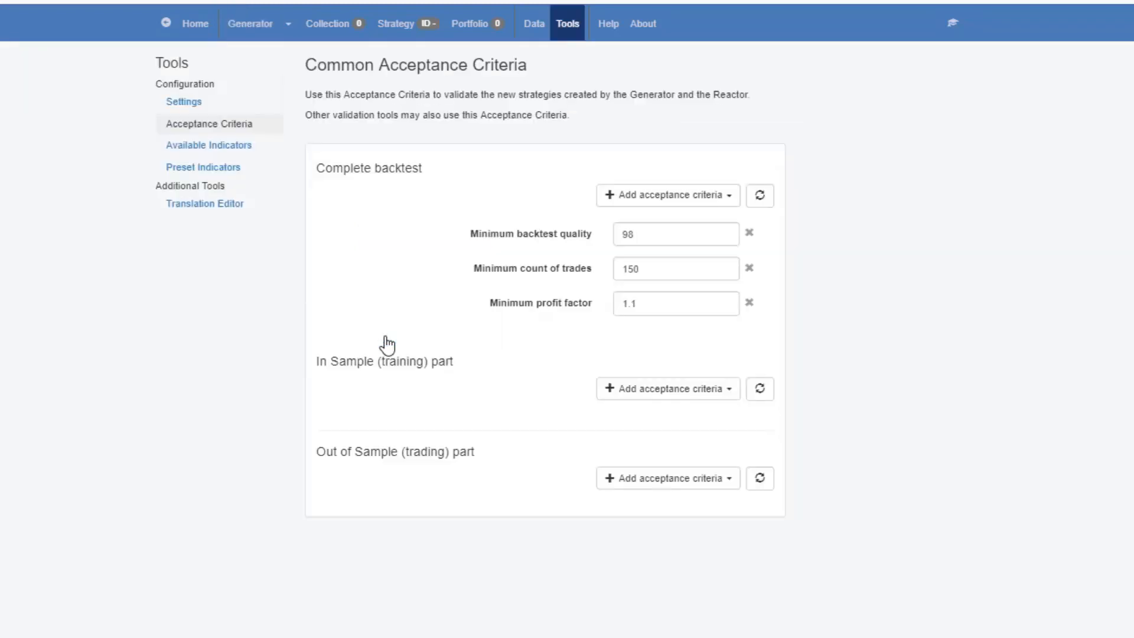
click(725, 300)
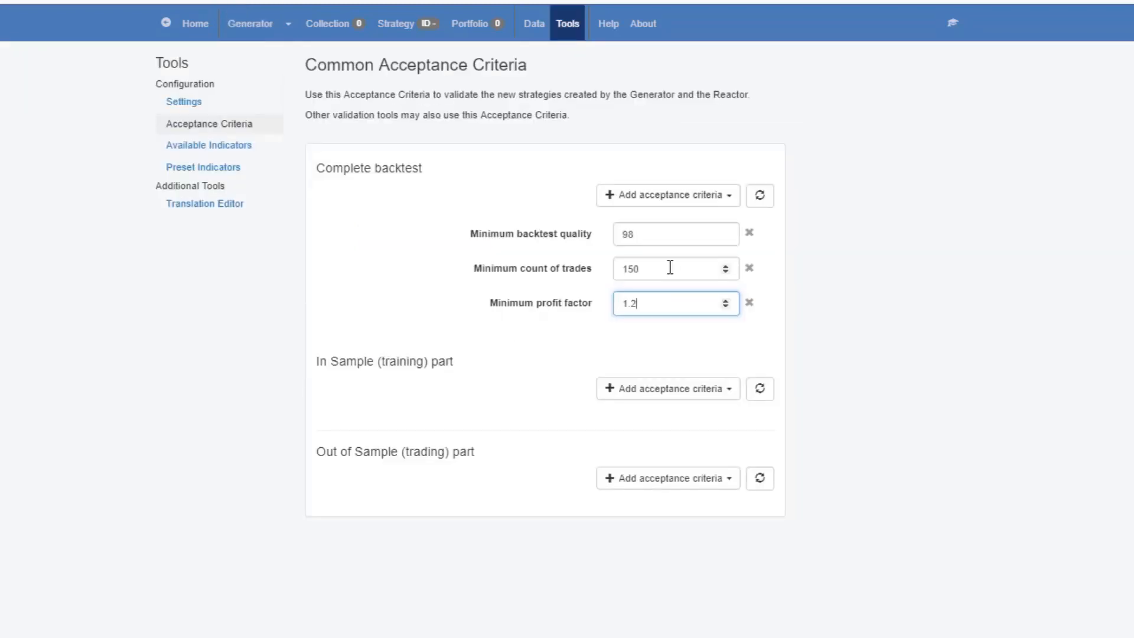
double_click(644, 268)
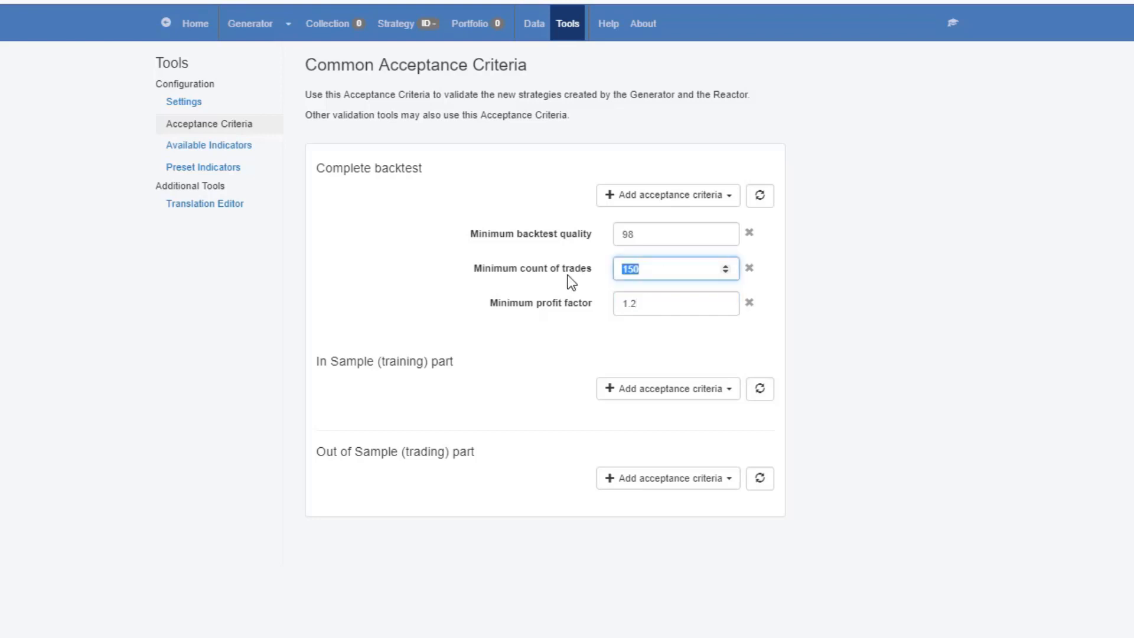
text(500)
click(749, 233)
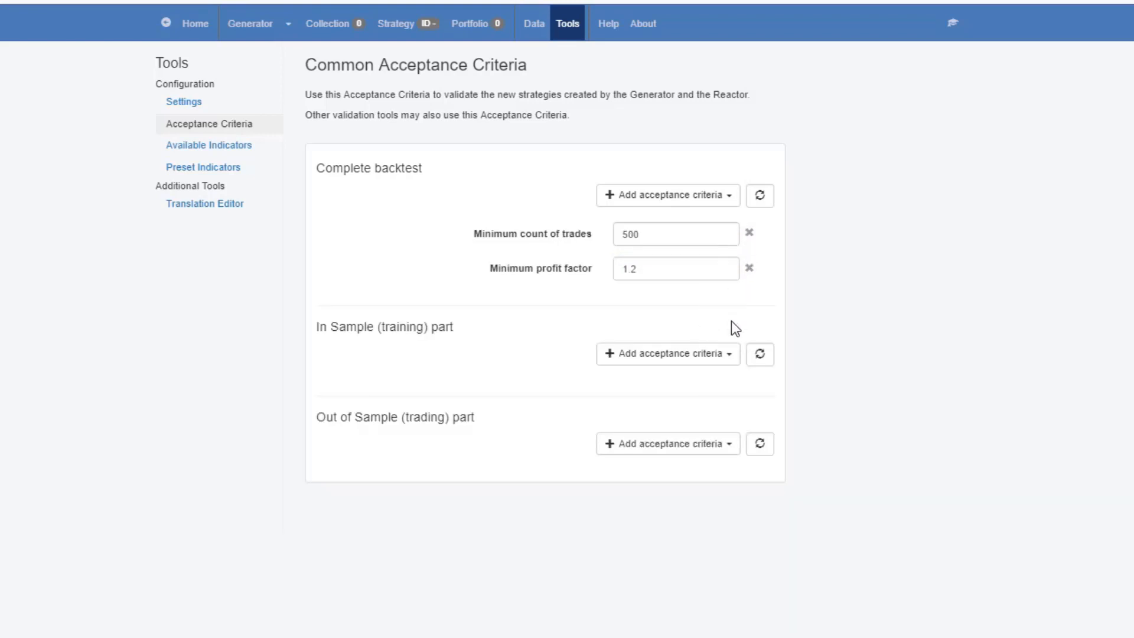
Review the generator settings, strategy properties and historical data, and start generating the EURUSD M15 strategies
click(231, 32)
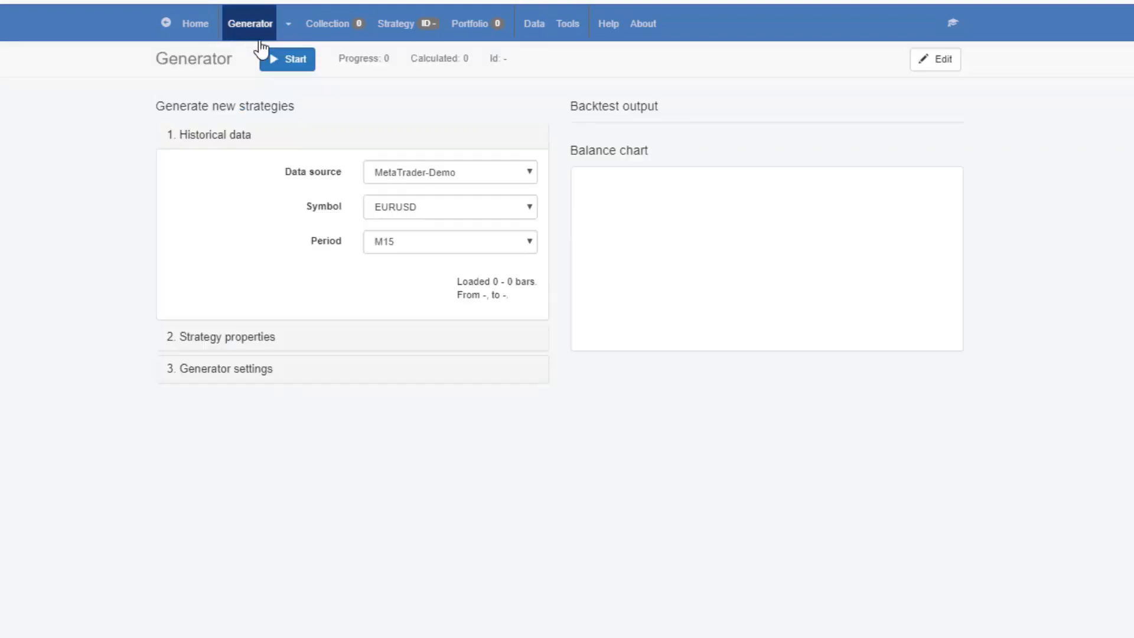
click(255, 366)
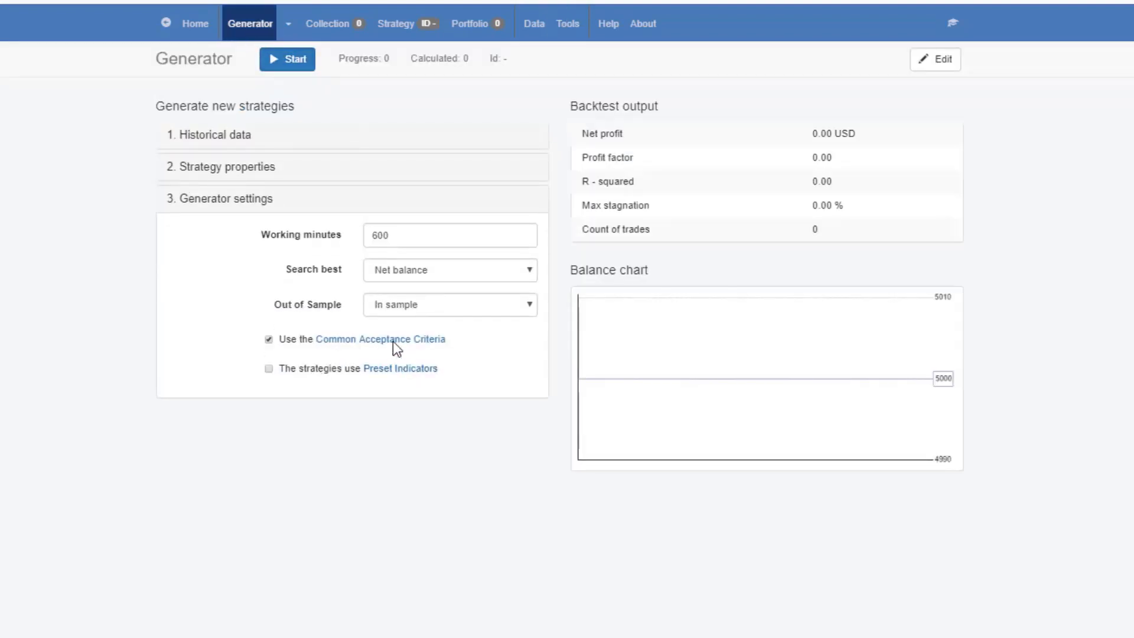
click(251, 171)
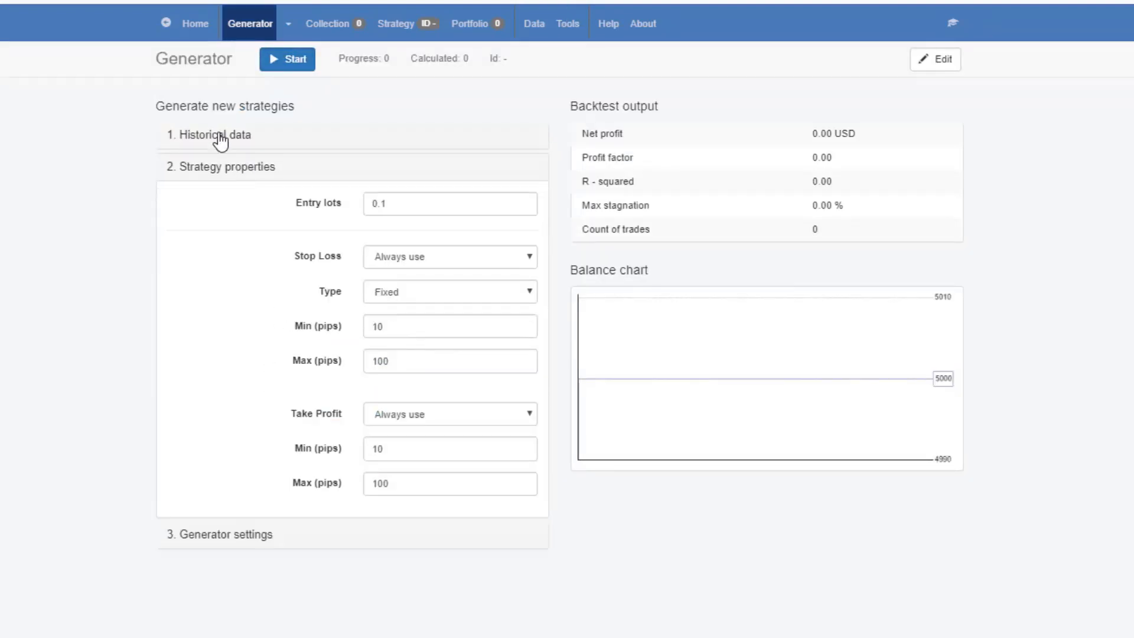
click(220, 137)
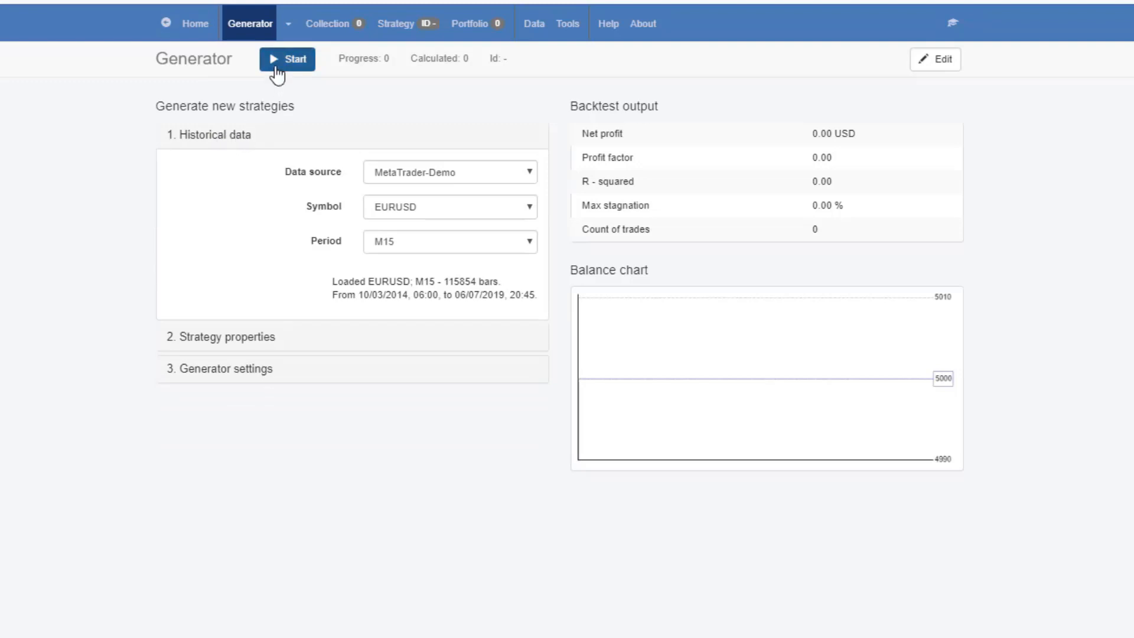
click(279, 65)
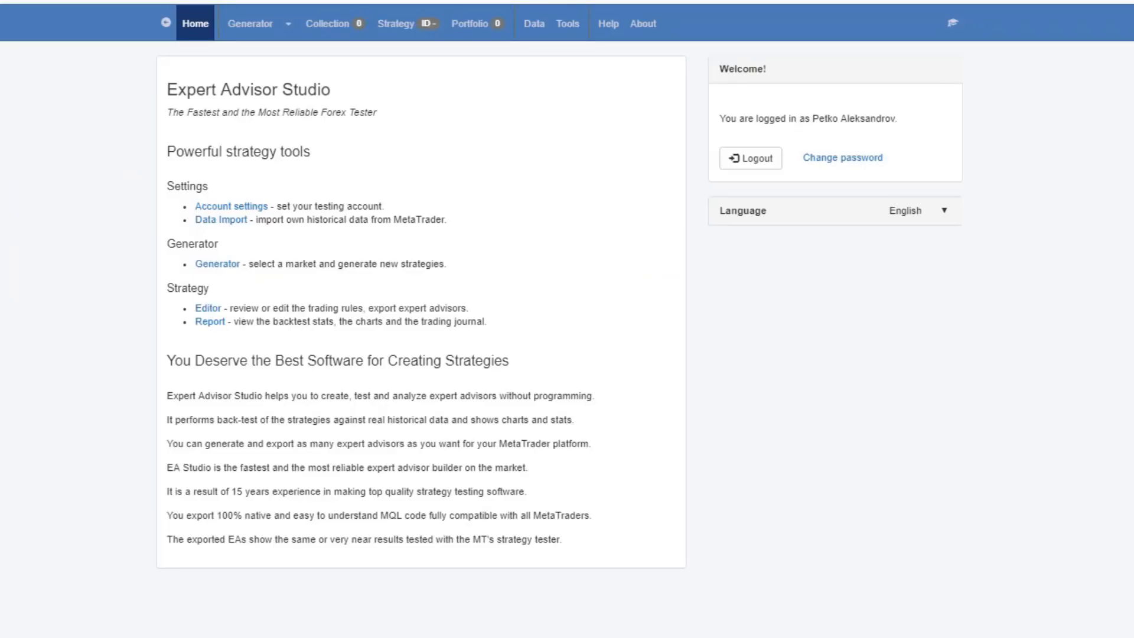
In another session's generator, choose the MetaTrader-Demo data source with symbol GBPUSD and show the strategy properties
click(249, 25)
click(402, 175)
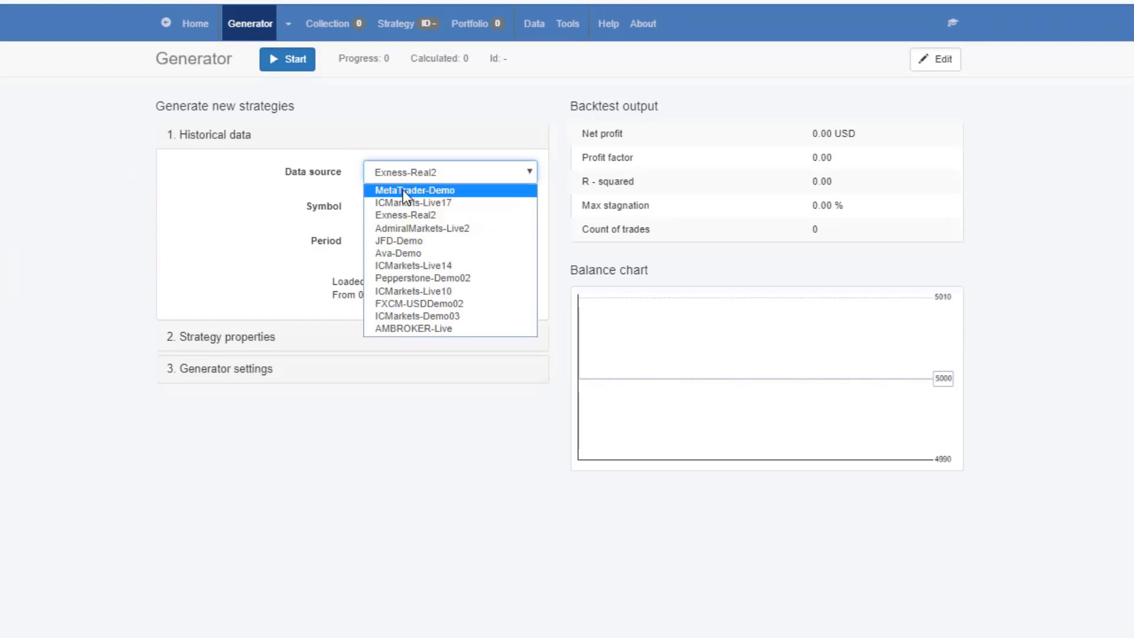
click(403, 190)
click(409, 206)
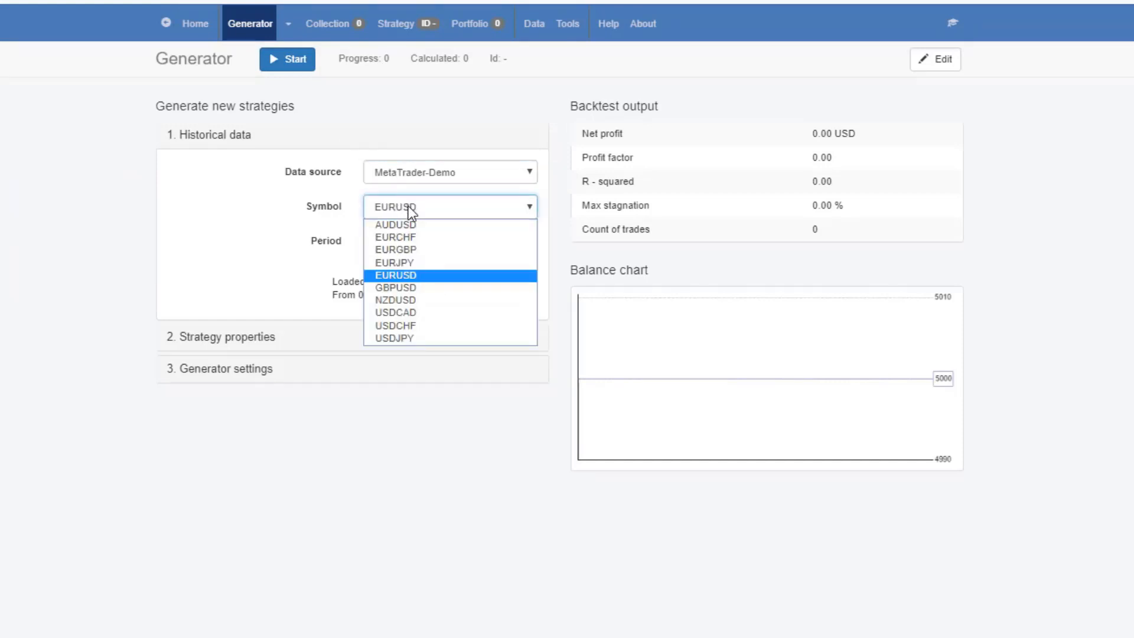
click(436, 289)
click(259, 339)
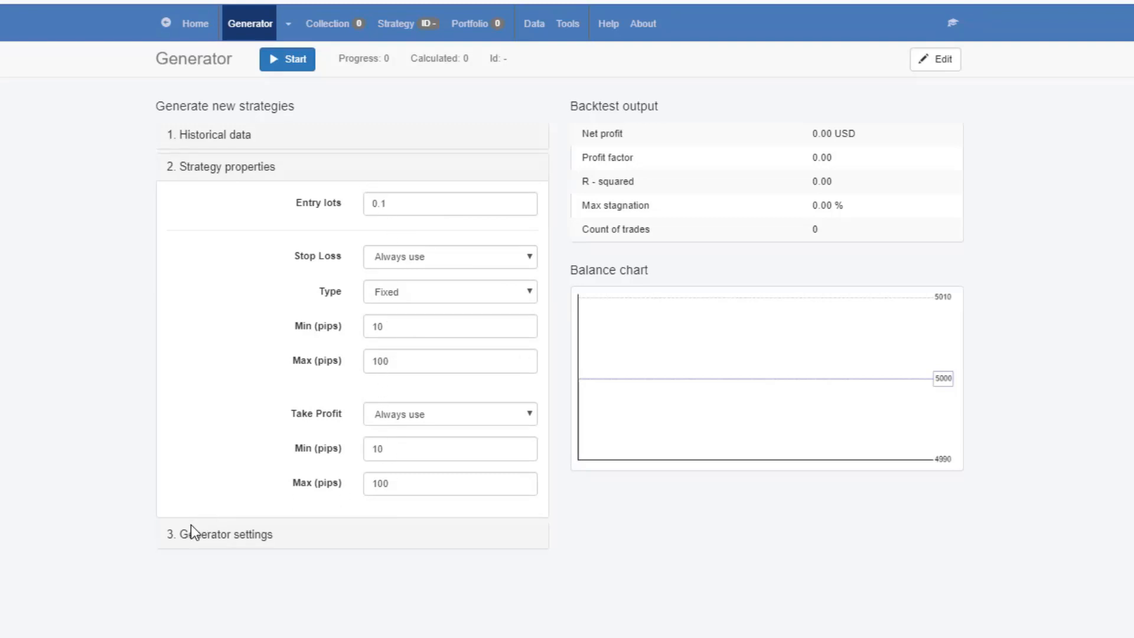
Set the working minutes to 600 in the GBPUSD session's generator settings
click(204, 546)
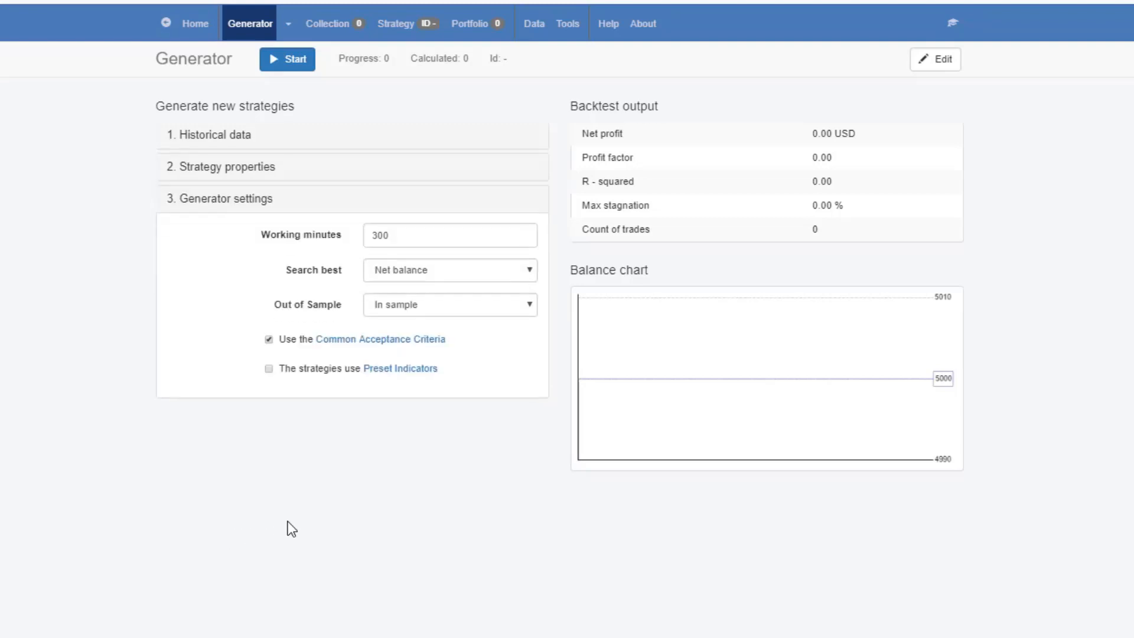
click(231, 234)
text(600)
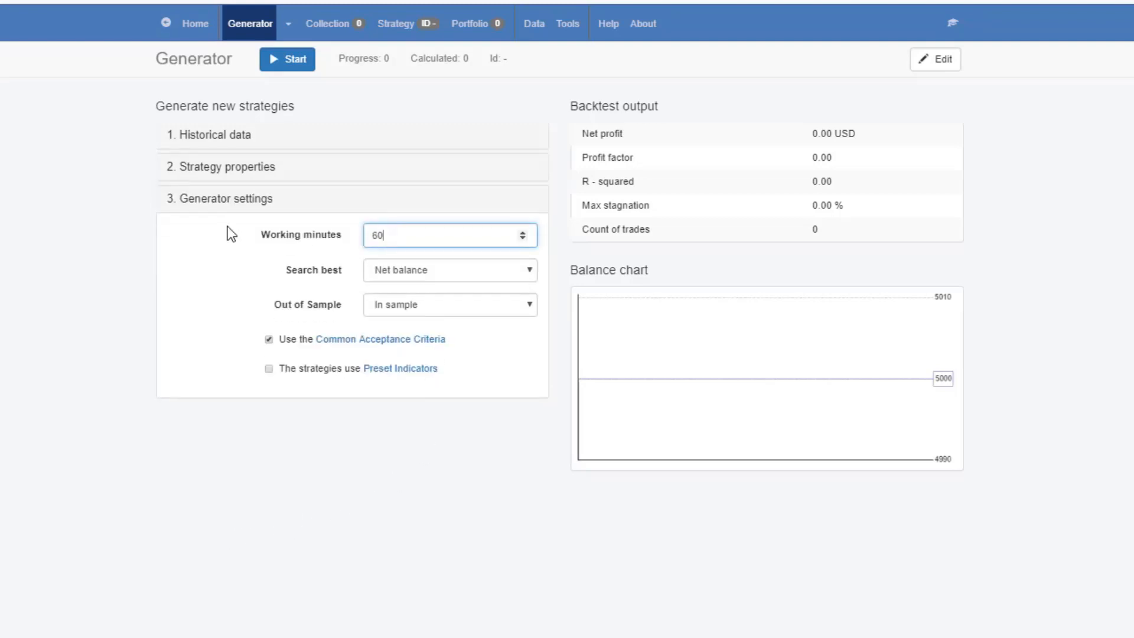
In the common acceptance criteria for the complete backtest, set the minimum profit factor to 1.2 and the minimum count of trades to 500
click(386, 340)
click(725, 300)
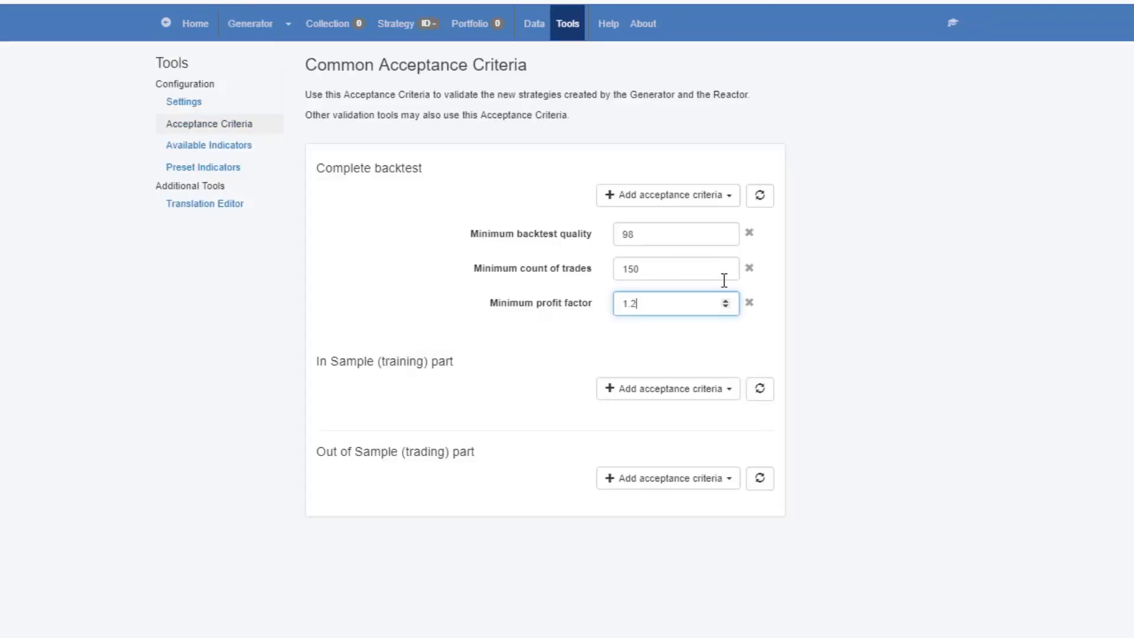
key(shift+Tab)
text(500)
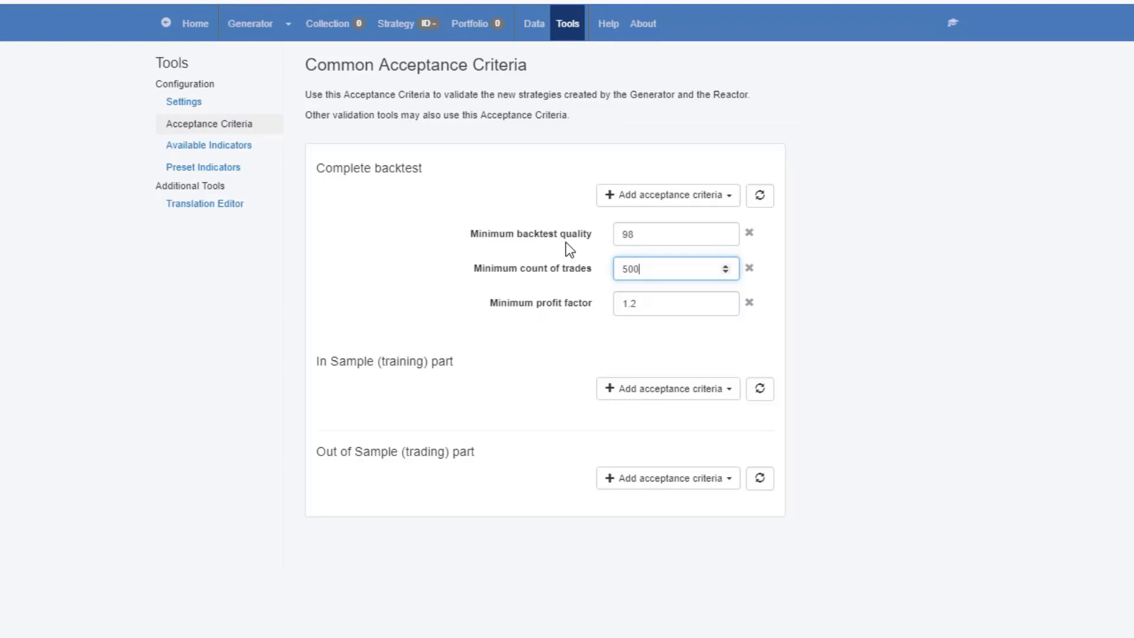
Return to the generator, show its generator settings and start generating the GBPUSD M15 strategies
click(253, 29)
click(239, 377)
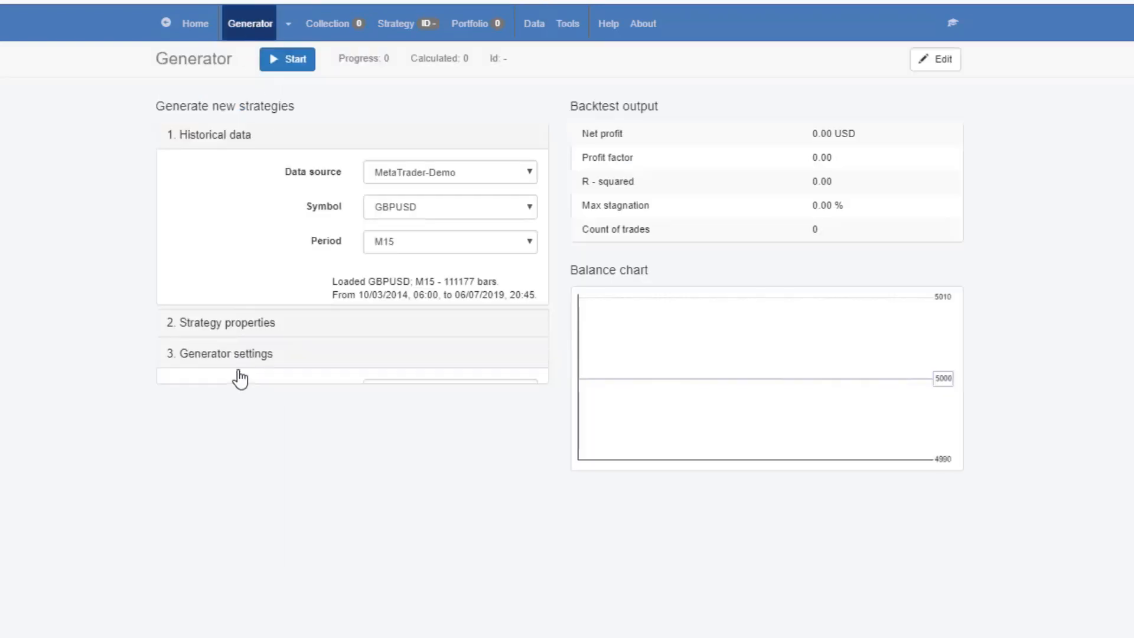
click(286, 63)
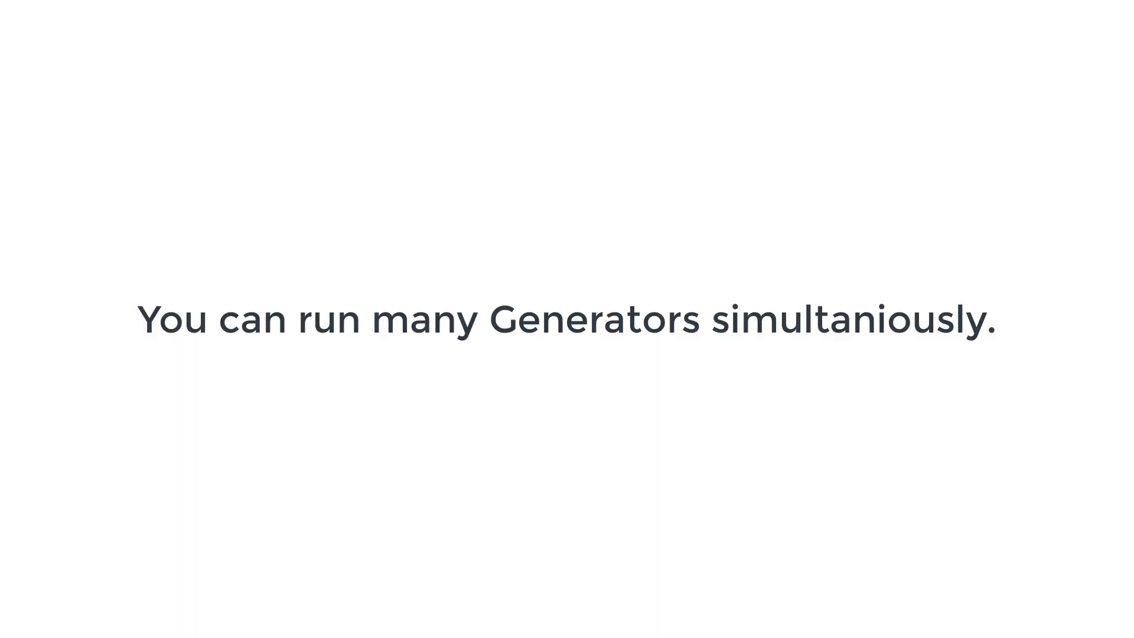